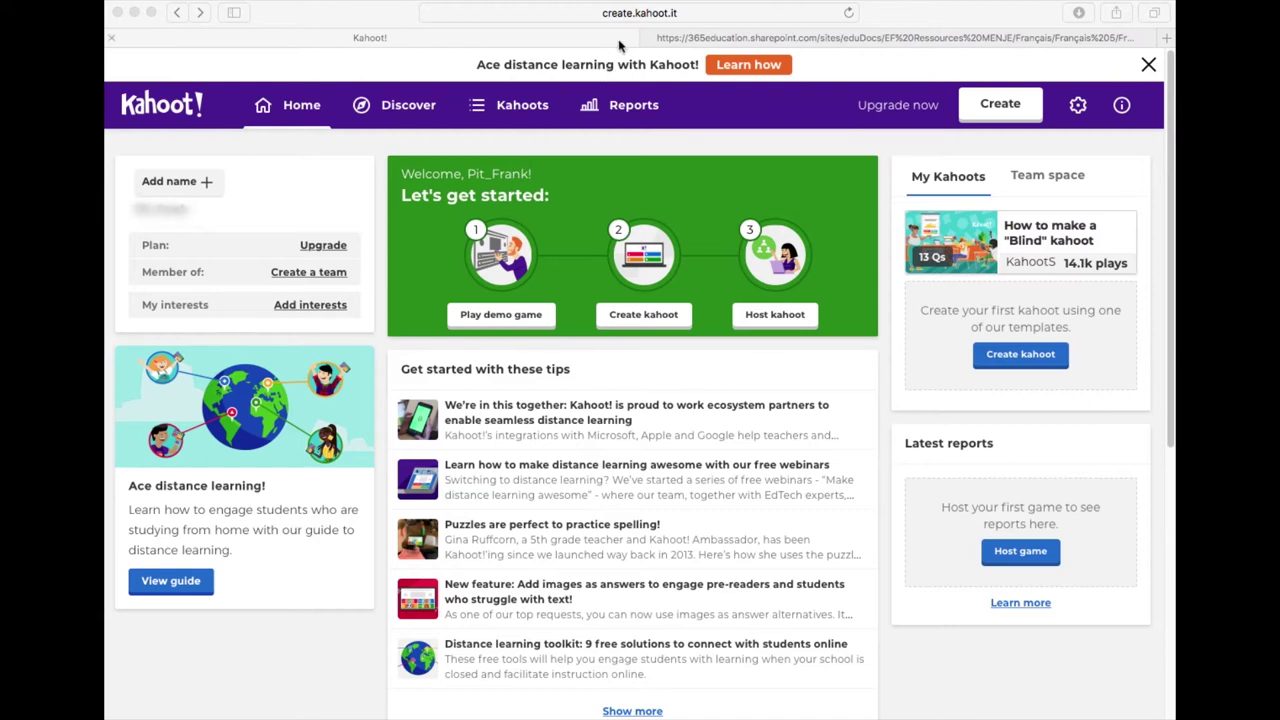
# Check the vampire story page on SharePoint, then return to Kahoot and create a new blank kahoot
pyautogui.click(783, 40)
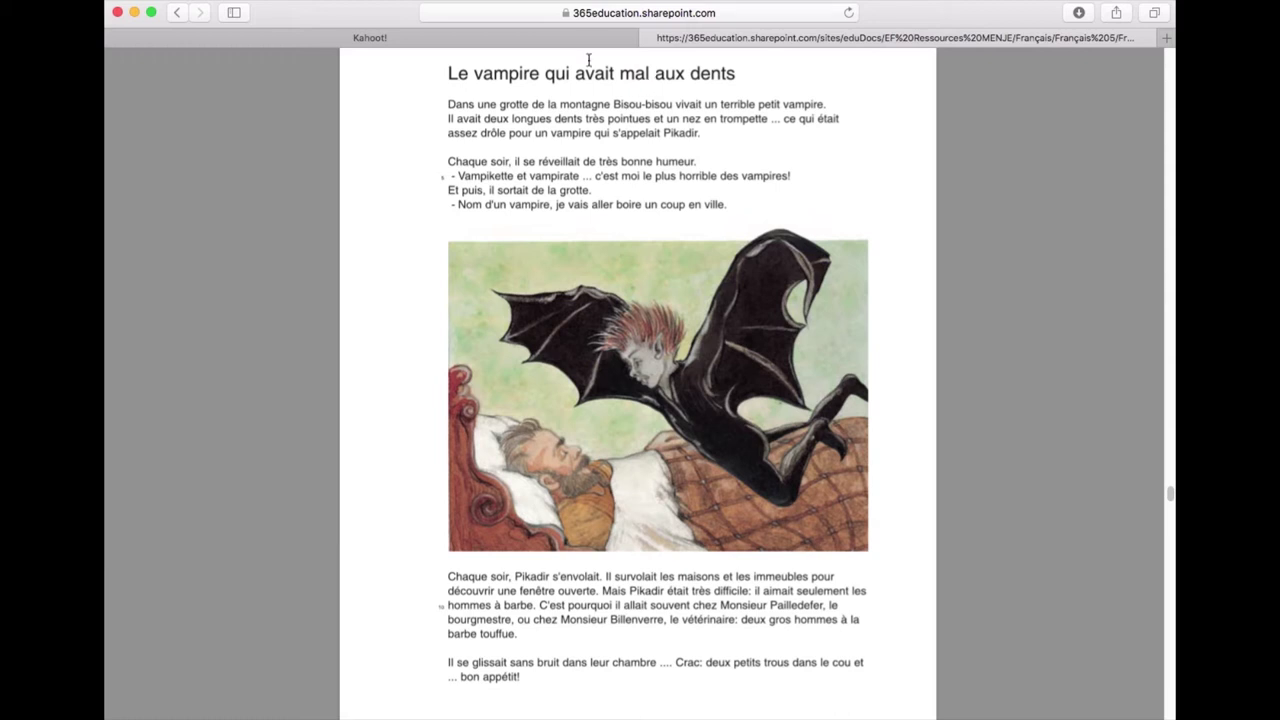
pyautogui.click(404, 37)
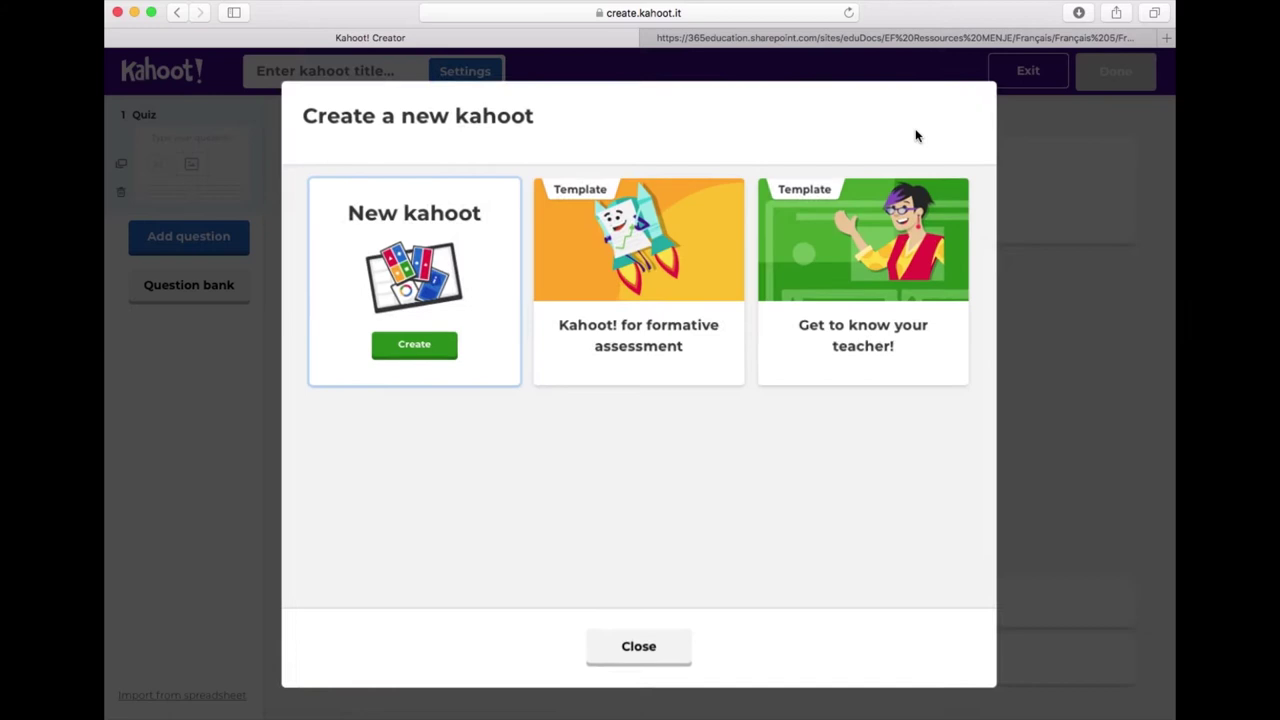
pyautogui.click(424, 347)
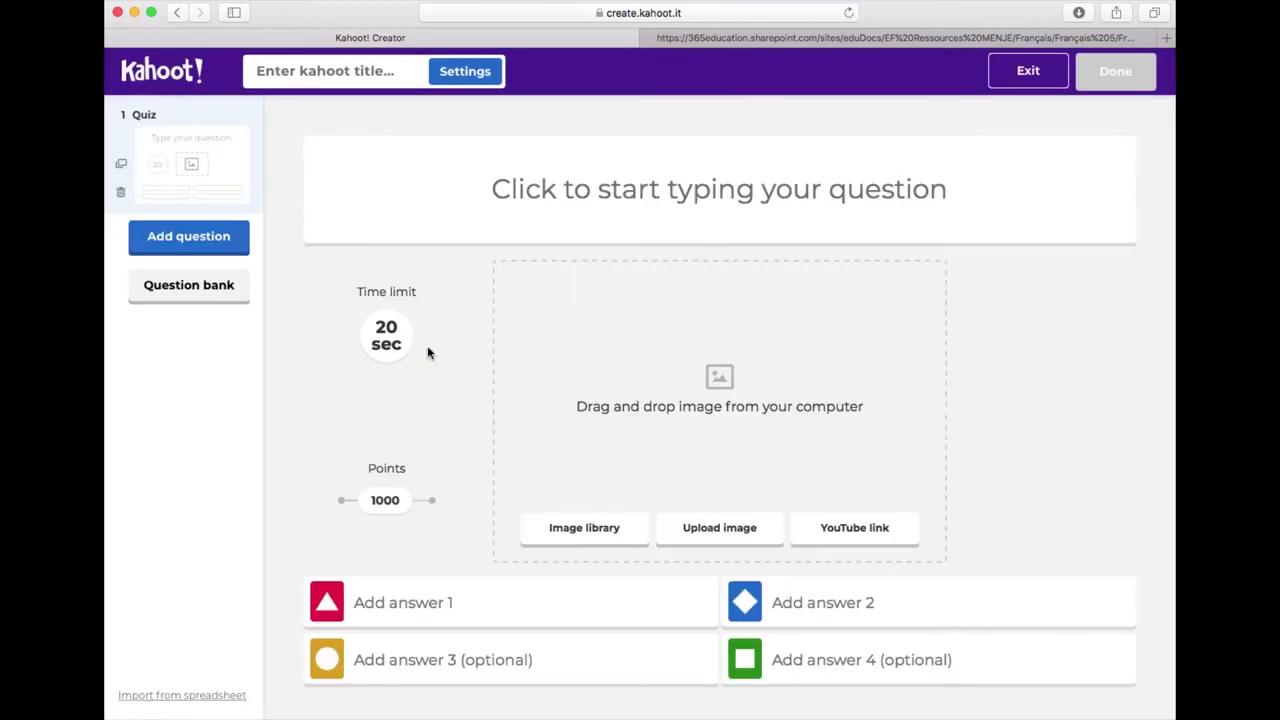
# Give the kahoot the title "Picadir" and the description "Français 4.1" in its summary
pyautogui.click(355, 72)
pyautogui.write('Picadir')
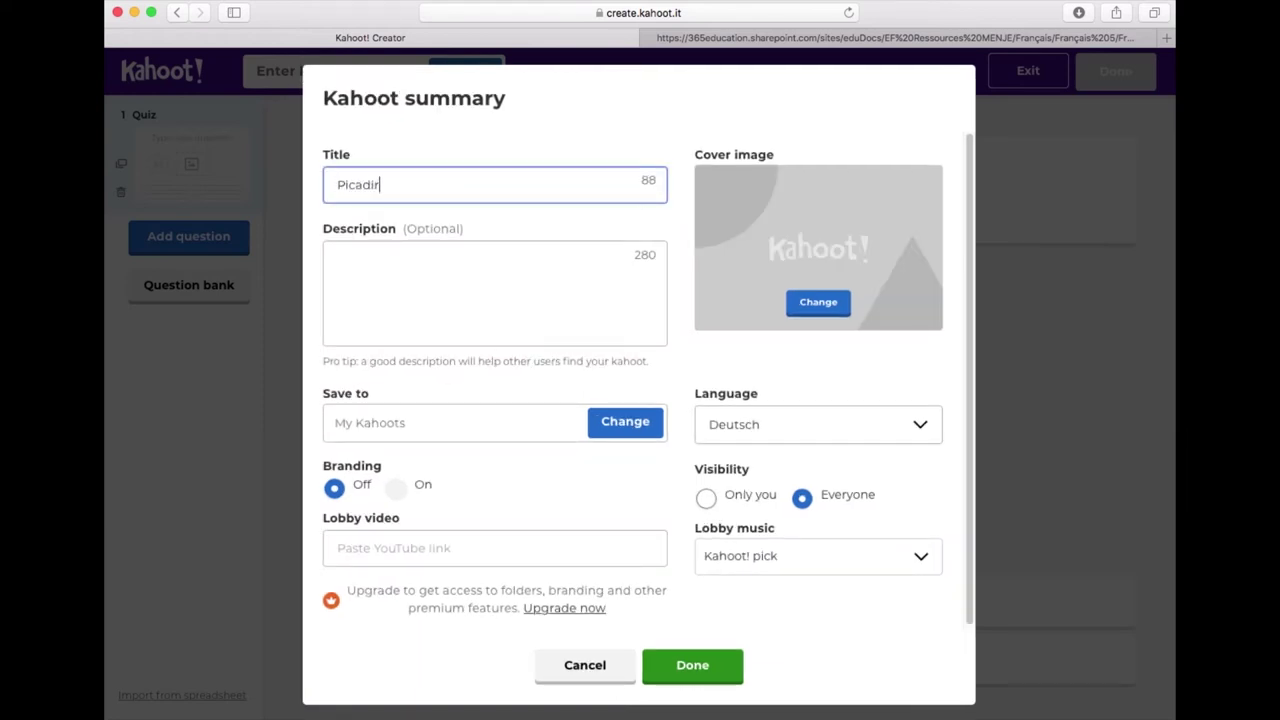
pyautogui.click(393, 265)
pyautogui.write('Fr')
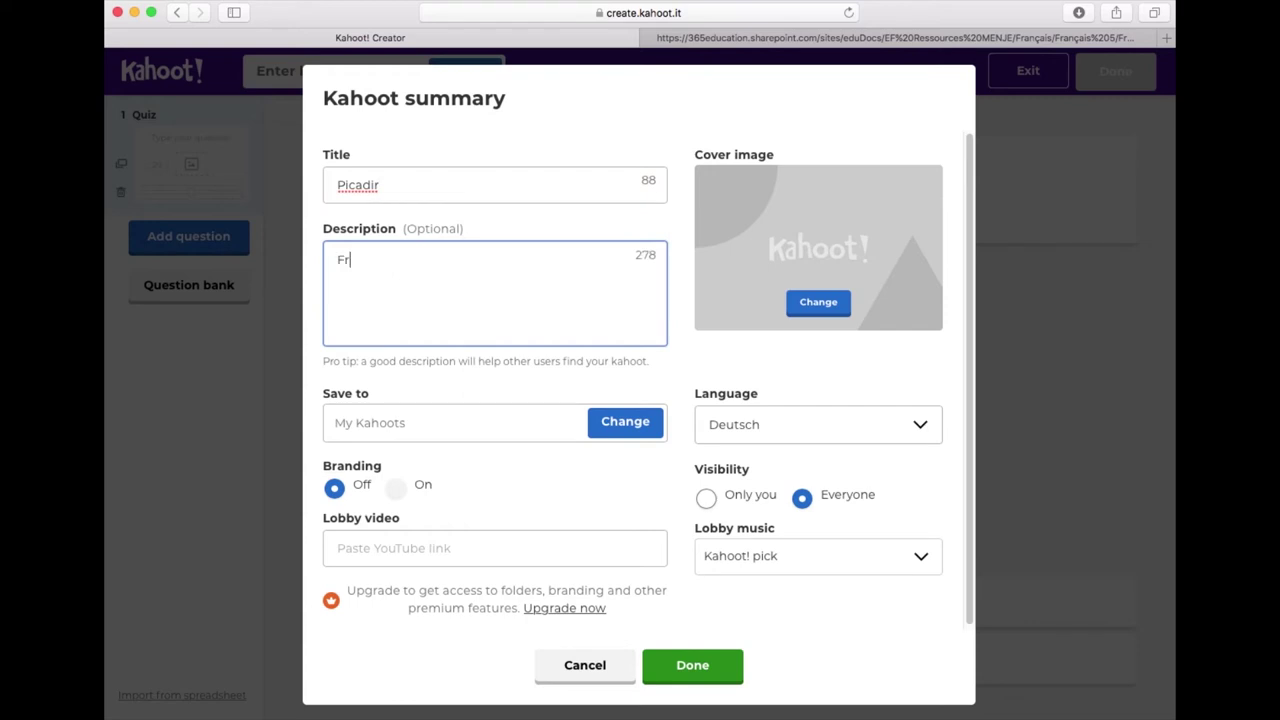
pyautogui.write('ançais 4.1')
# Set the kahoot's language to Français and save the summary
pyautogui.click(766, 424)
pyautogui.press('f')
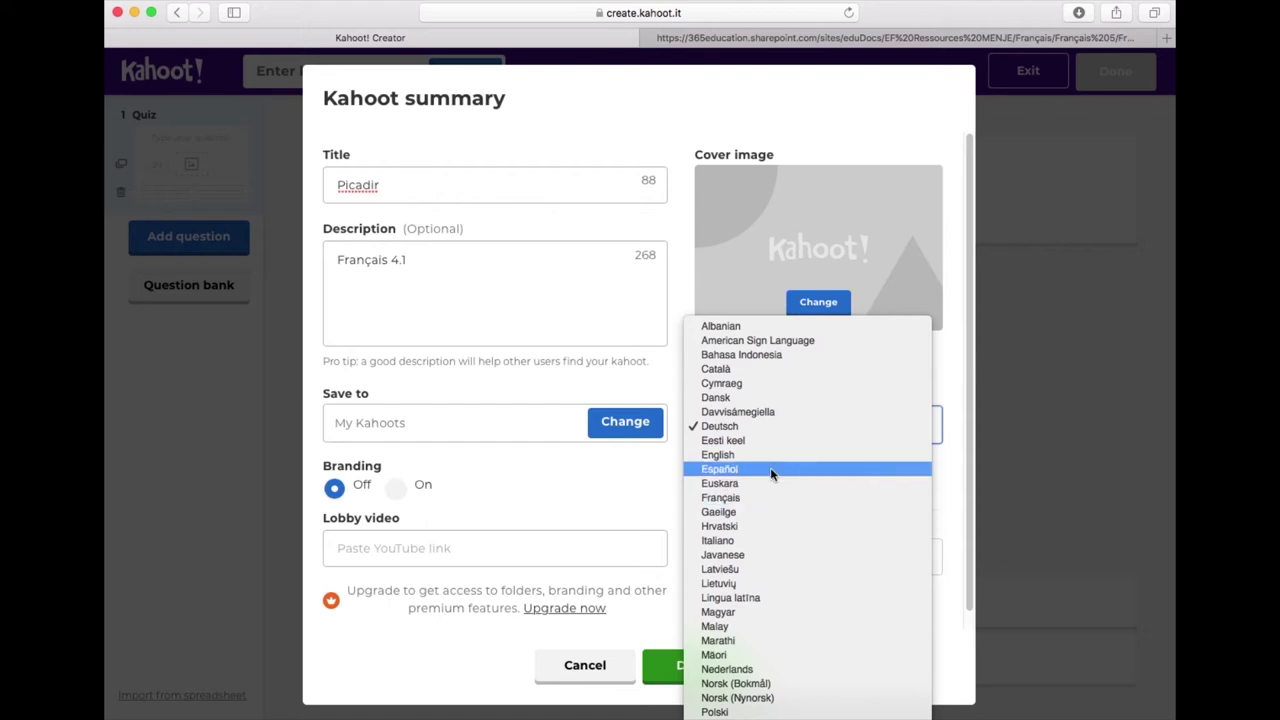
pyautogui.click(762, 498)
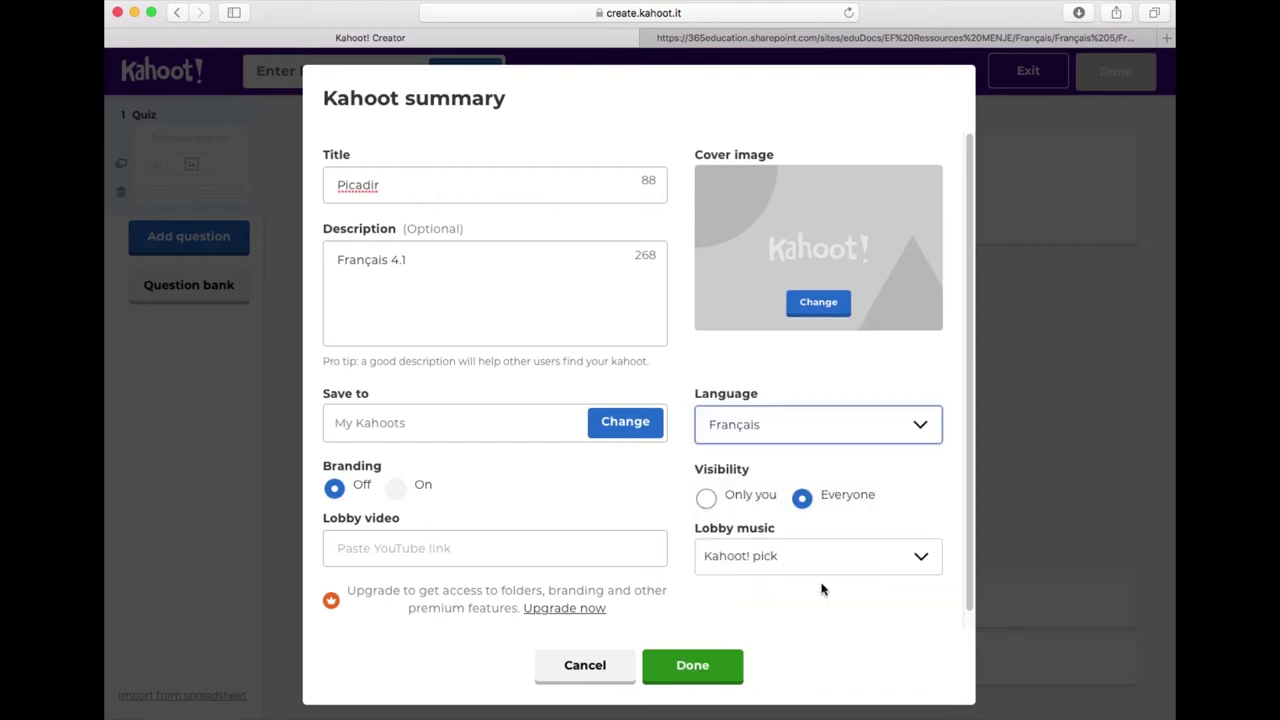
pyautogui.click(690, 668)
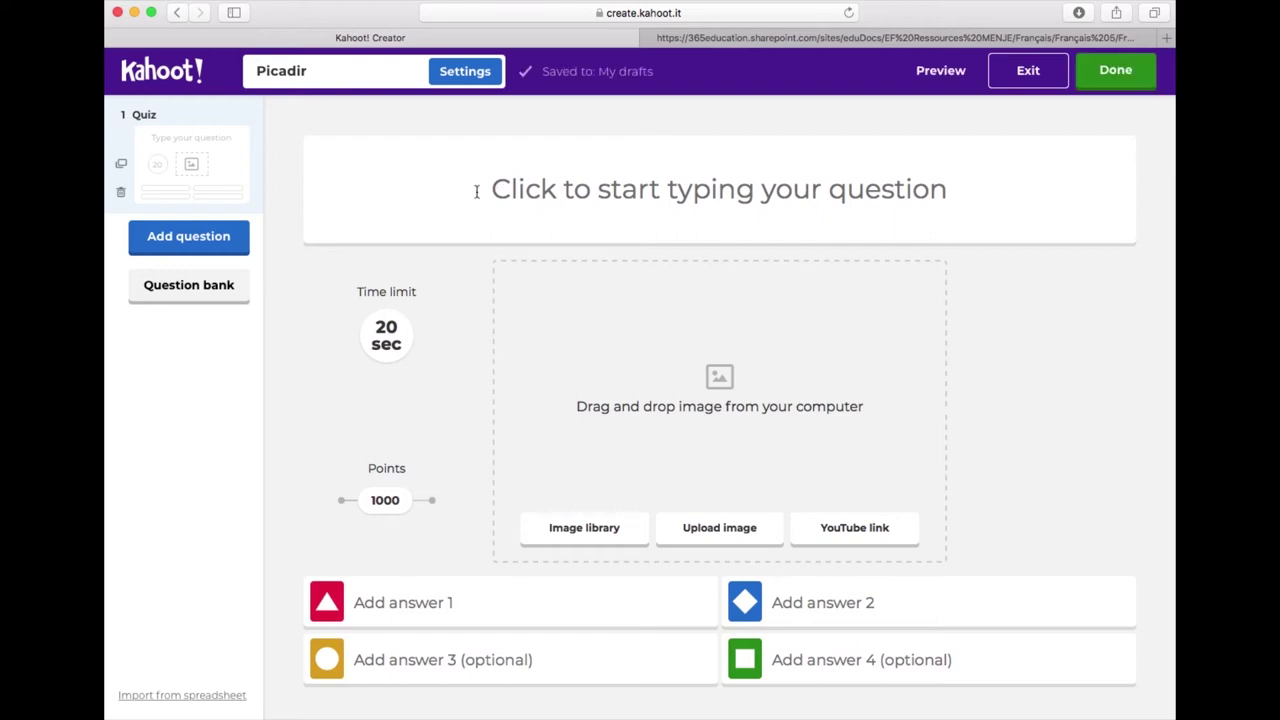
# Enter "Chaque soir Picador s'envolait." as the first question and set its time limit to 30 seconds
pyautogui.click(611, 196)
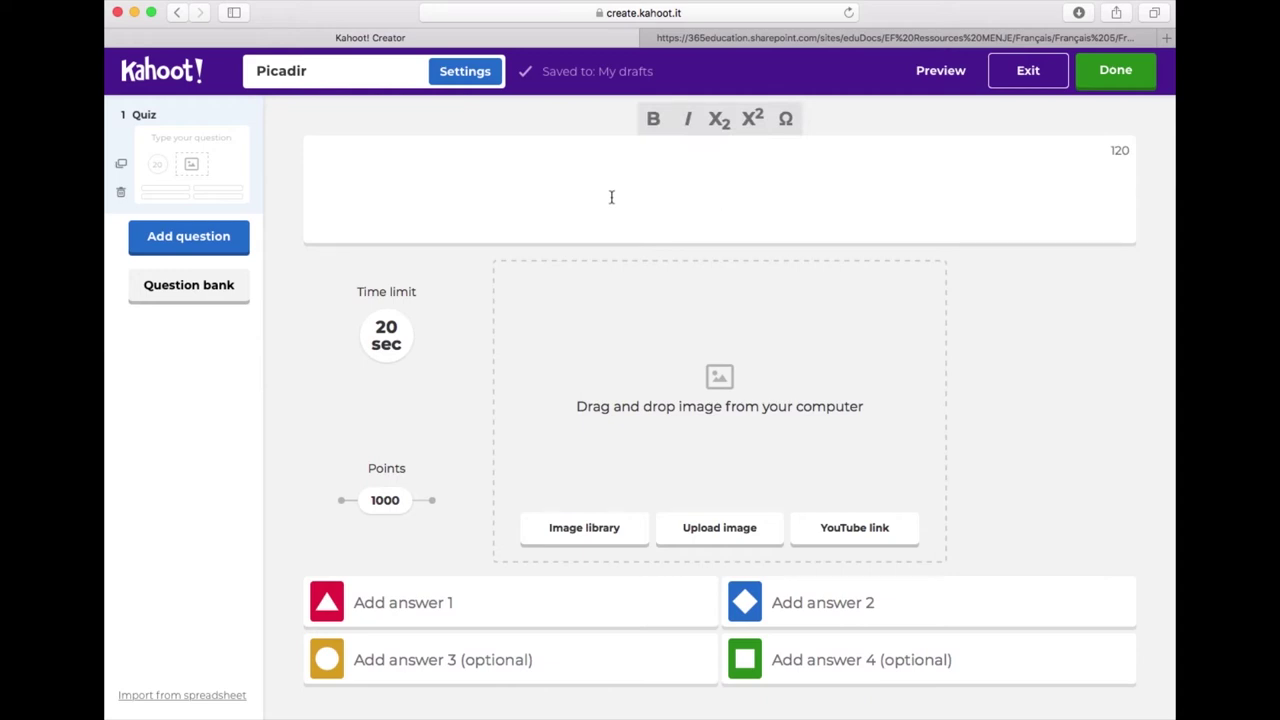
pyautogui.write('Chaque ')
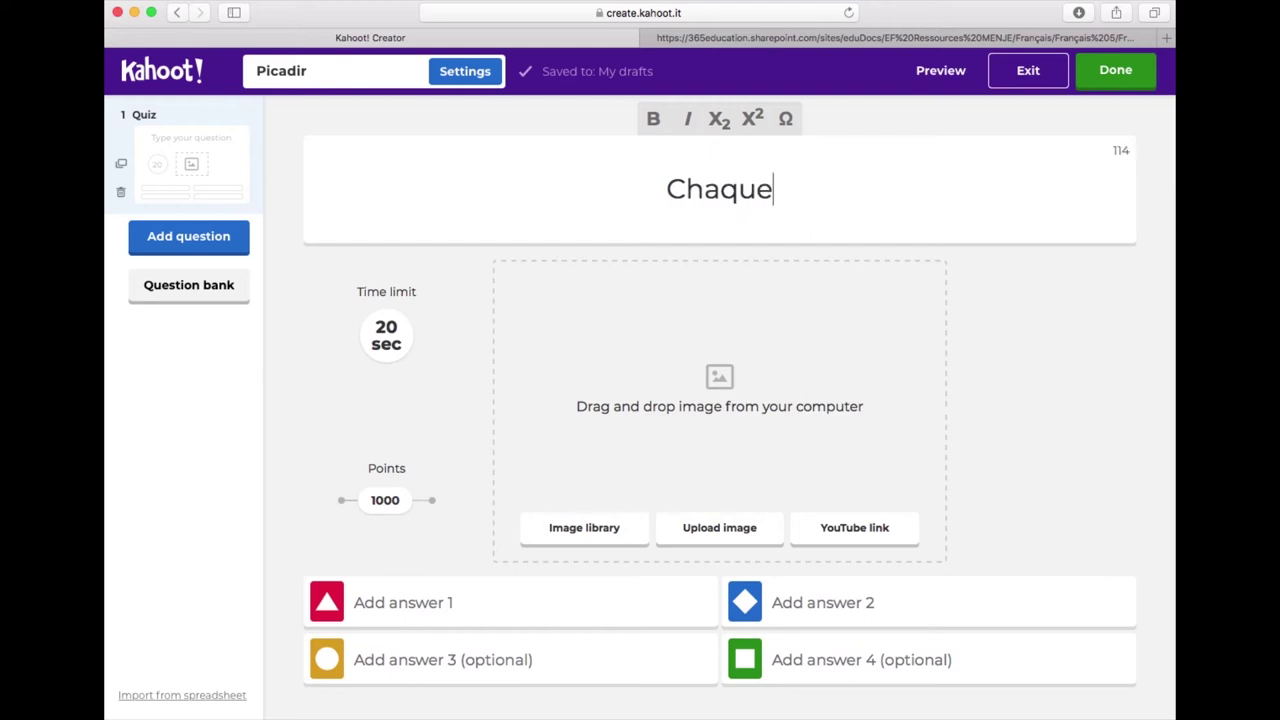
pyautogui.write('soir ')
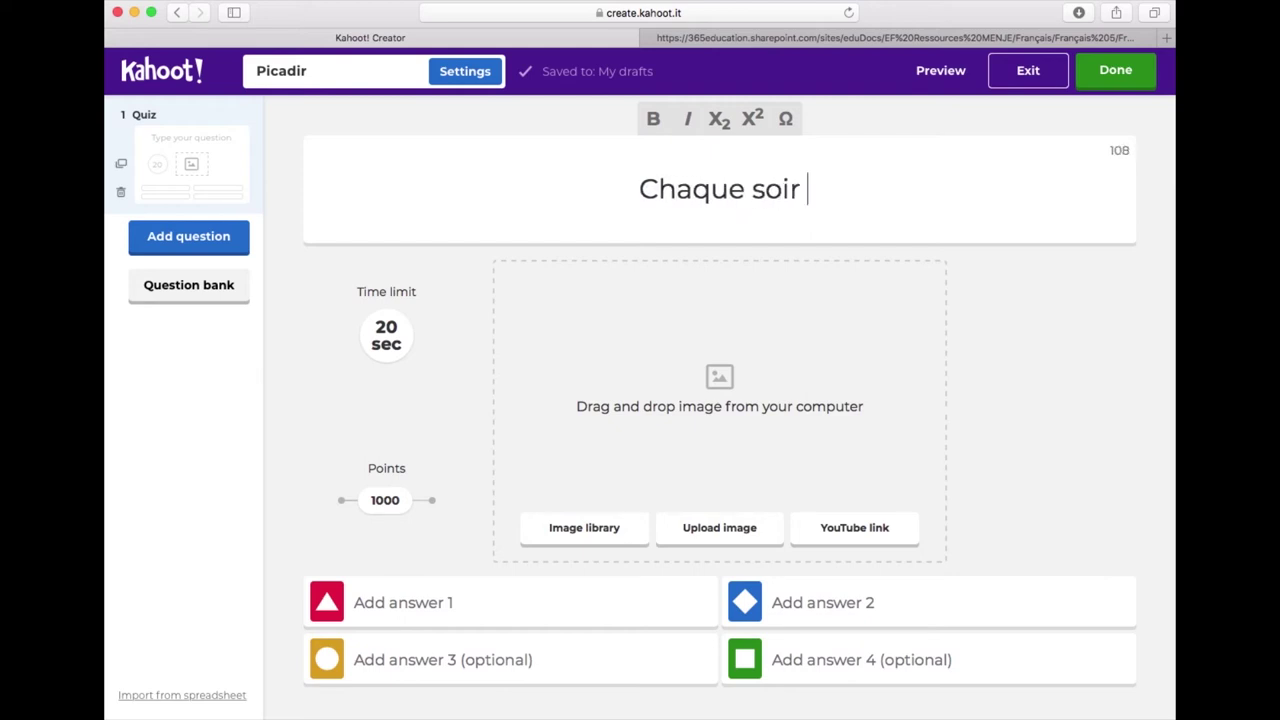
pyautogui.write('Picador s')
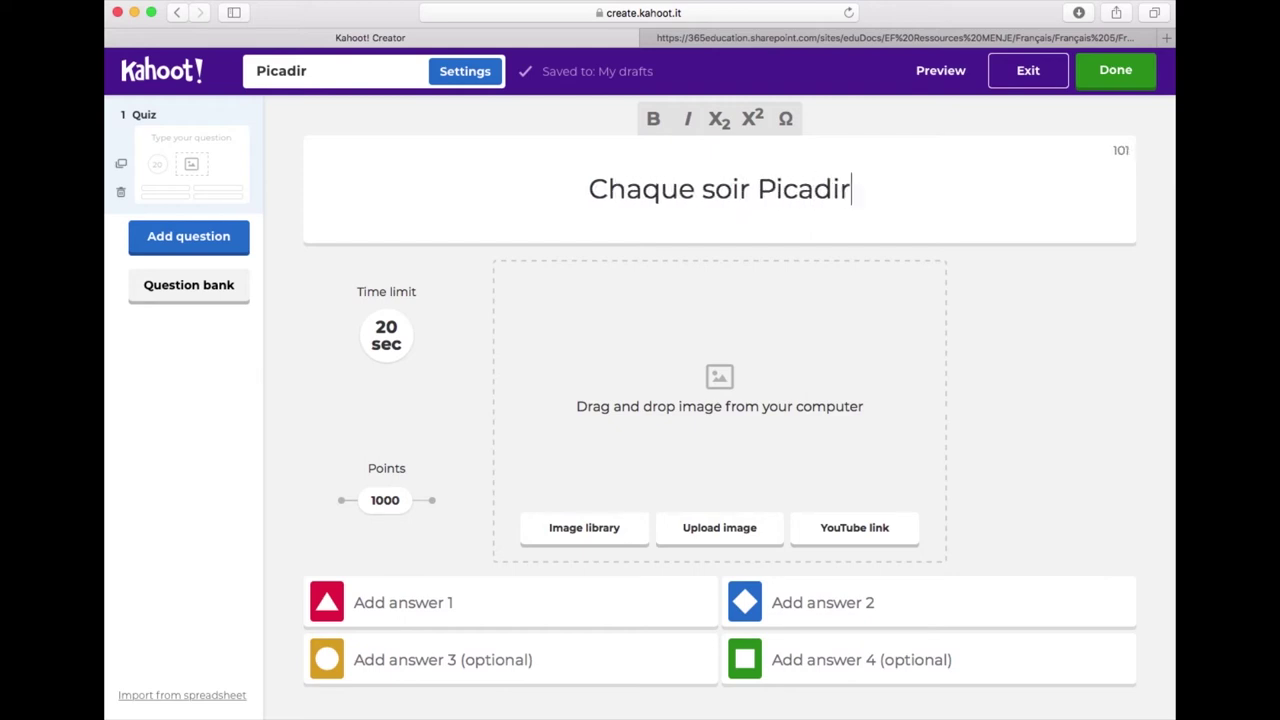
pyautogui.write("'envo")
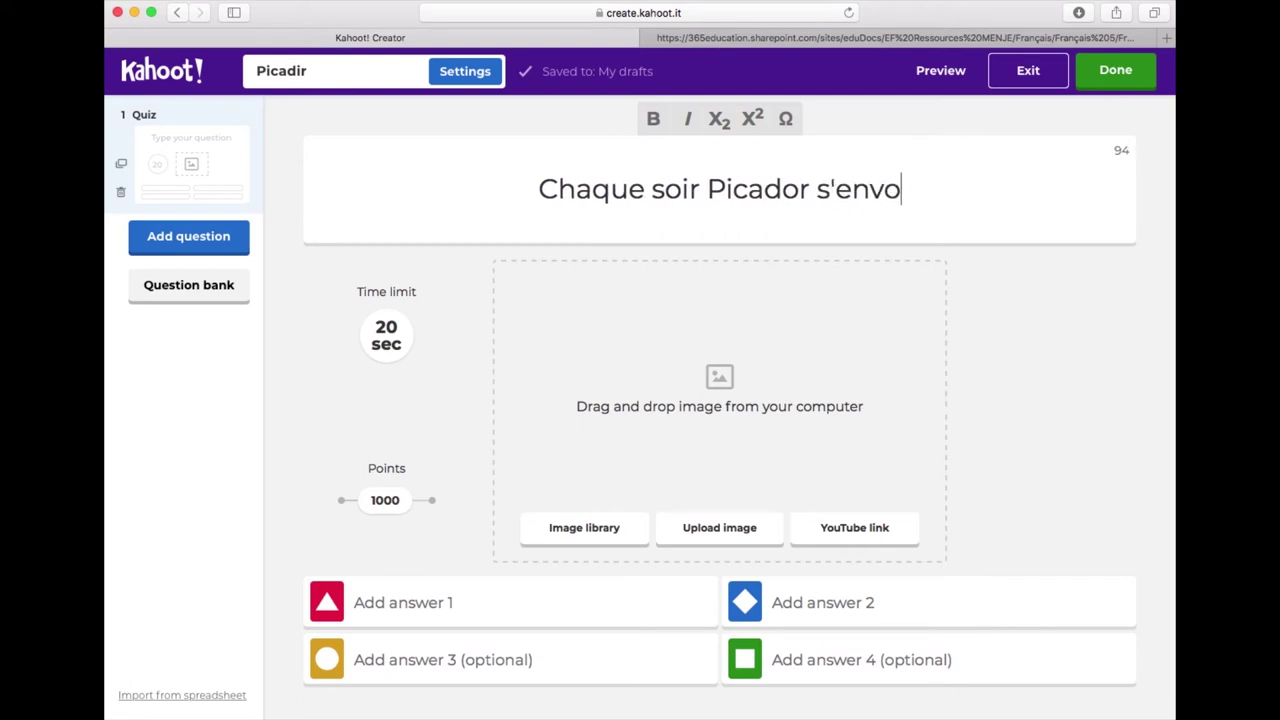
pyautogui.write('lait')
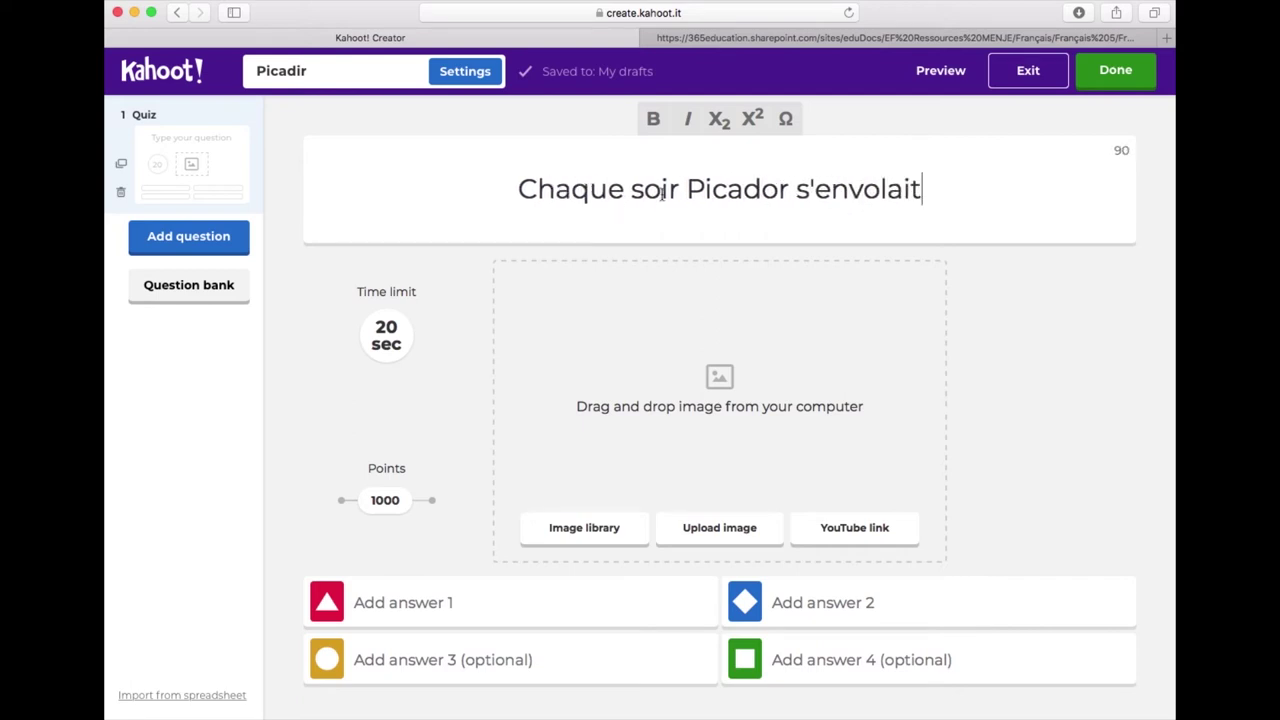
pyautogui.write('.')
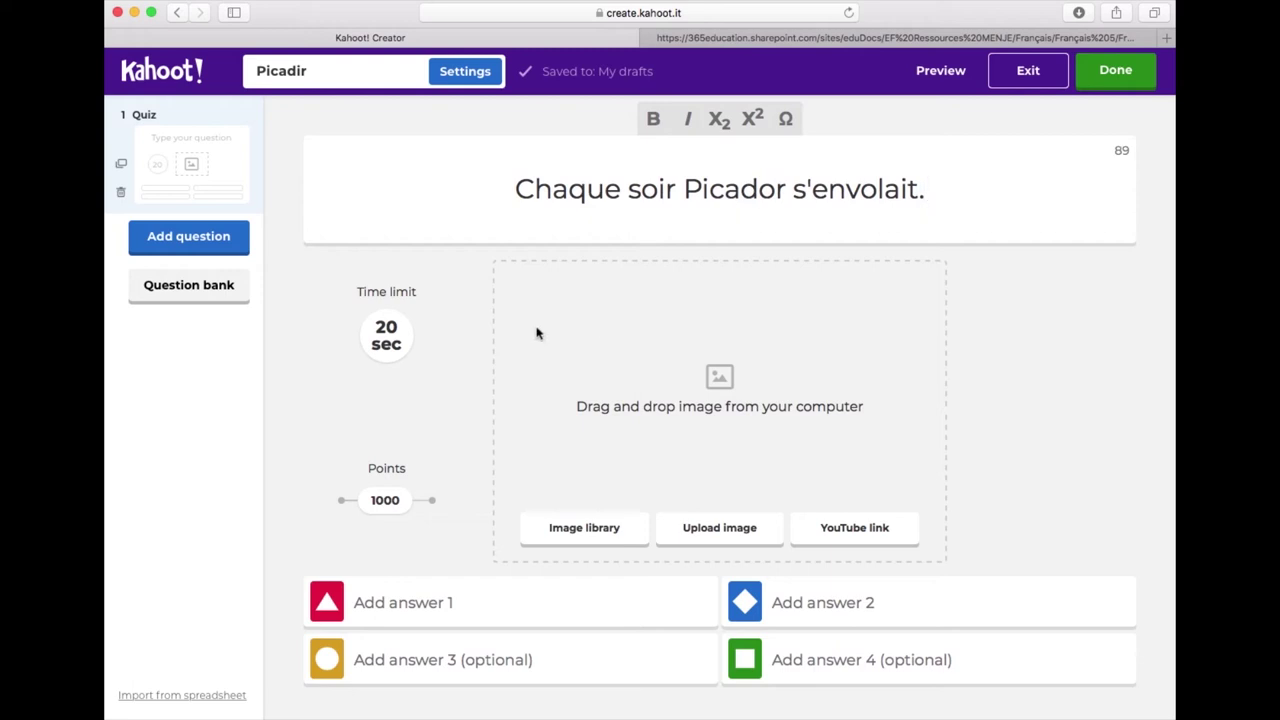
pyautogui.click(394, 340)
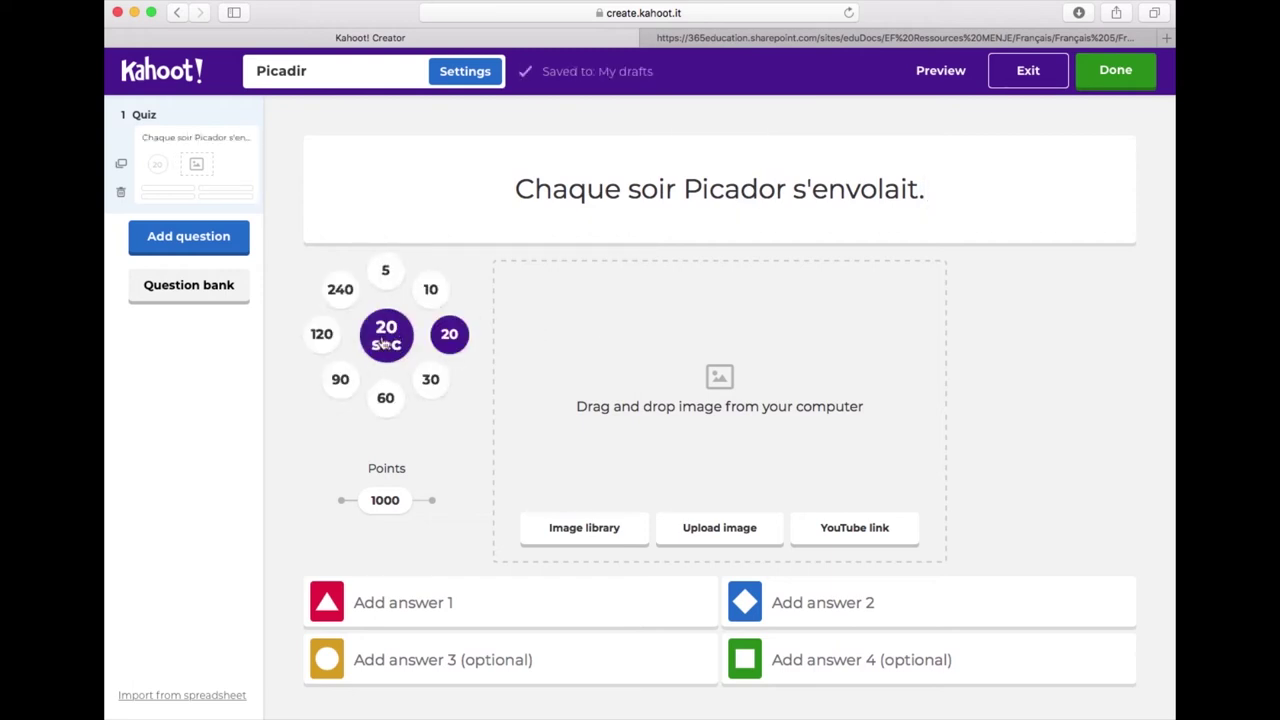
pyautogui.click(423, 382)
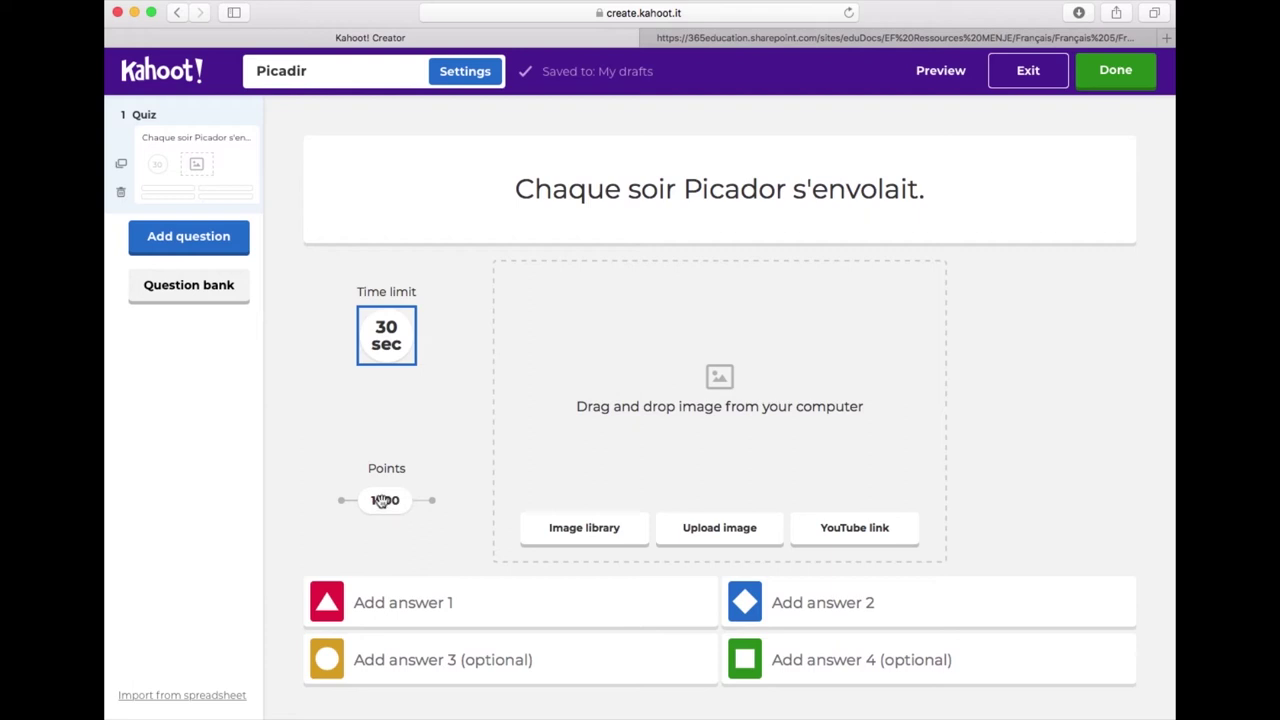
# Upload the picture of the vampire flying over the sleeping man from the Schreibtisch folder to the first question
pyautogui.click(720, 532)
pyautogui.click(434, 156)
pyautogui.scroll(-5, 570, 184)
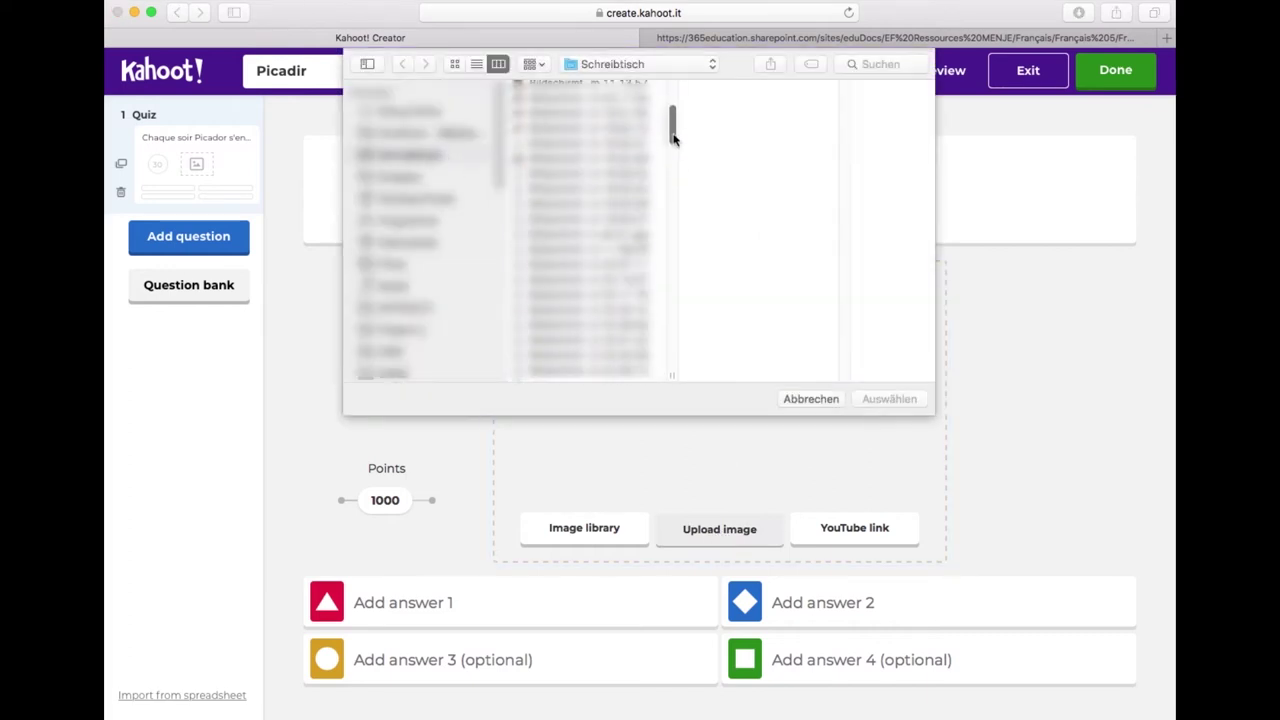
pyautogui.click(570, 178)
pyautogui.click(893, 398)
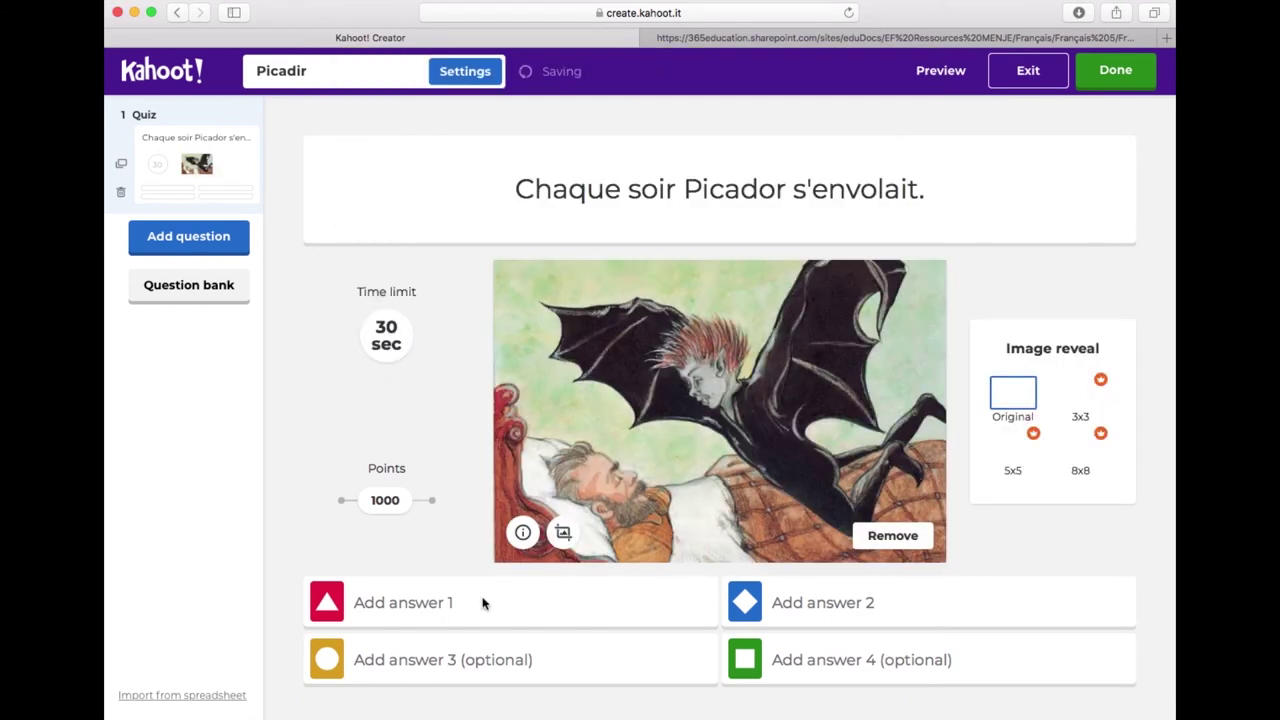
# Enter "s'envoler = klauen" as answer 1 of the first question
pyautogui.click(400, 603)
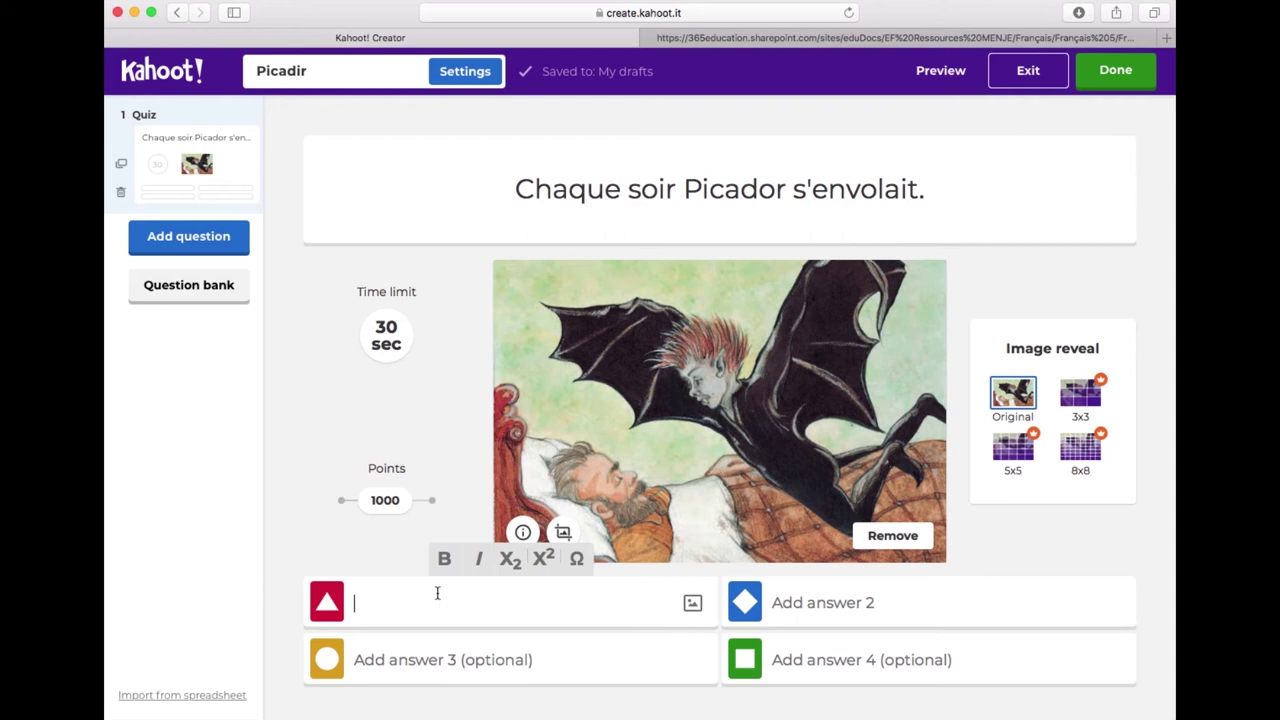
pyautogui.write("s'envoler")
pyautogui.write('=')
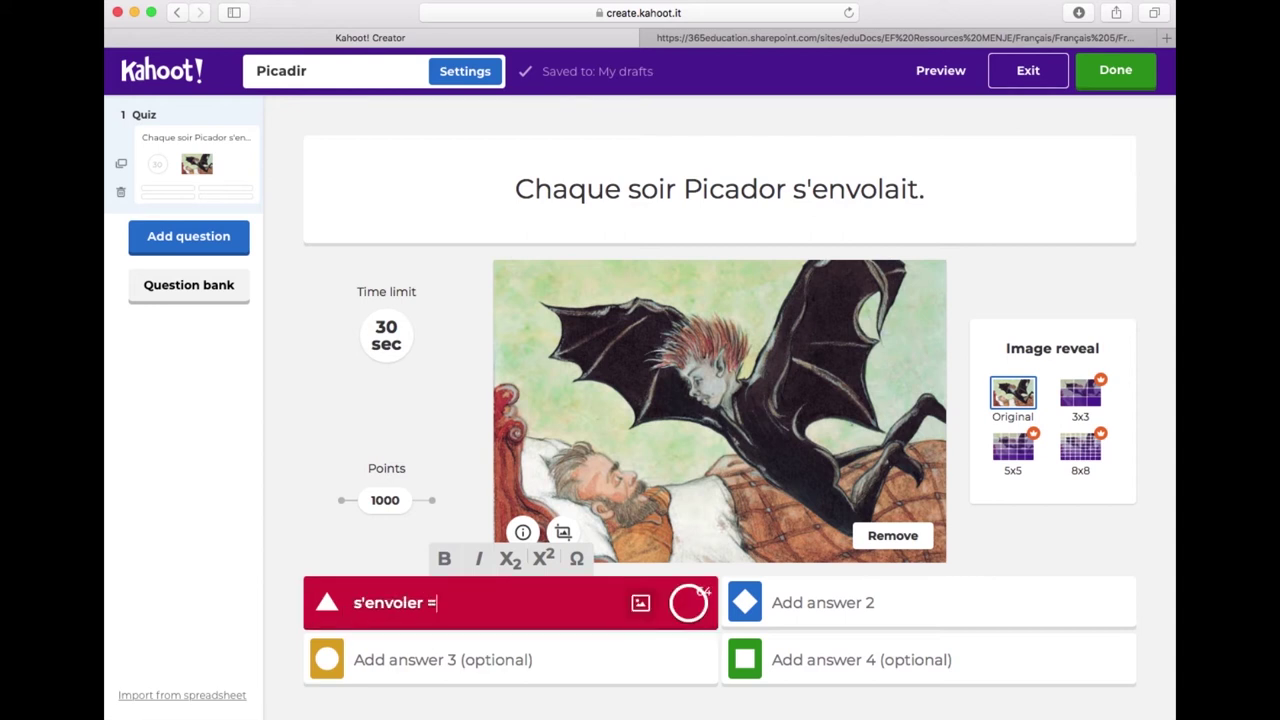
pyautogui.write(' klauen')
# Enter "s'envoler = wegfliegen" as answer 2 and mark it as the correct answer
pyautogui.click(826, 602)
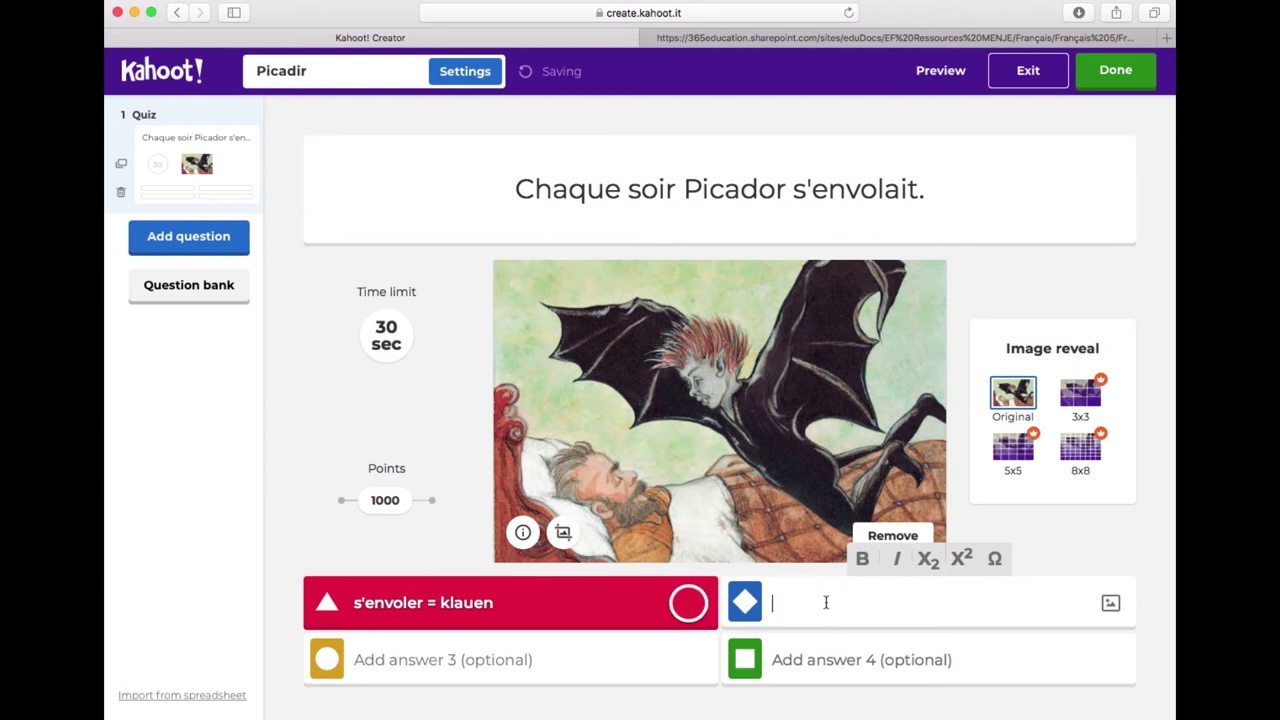
pyautogui.write("s'envoler")
pyautogui.write('= wegfliegen')
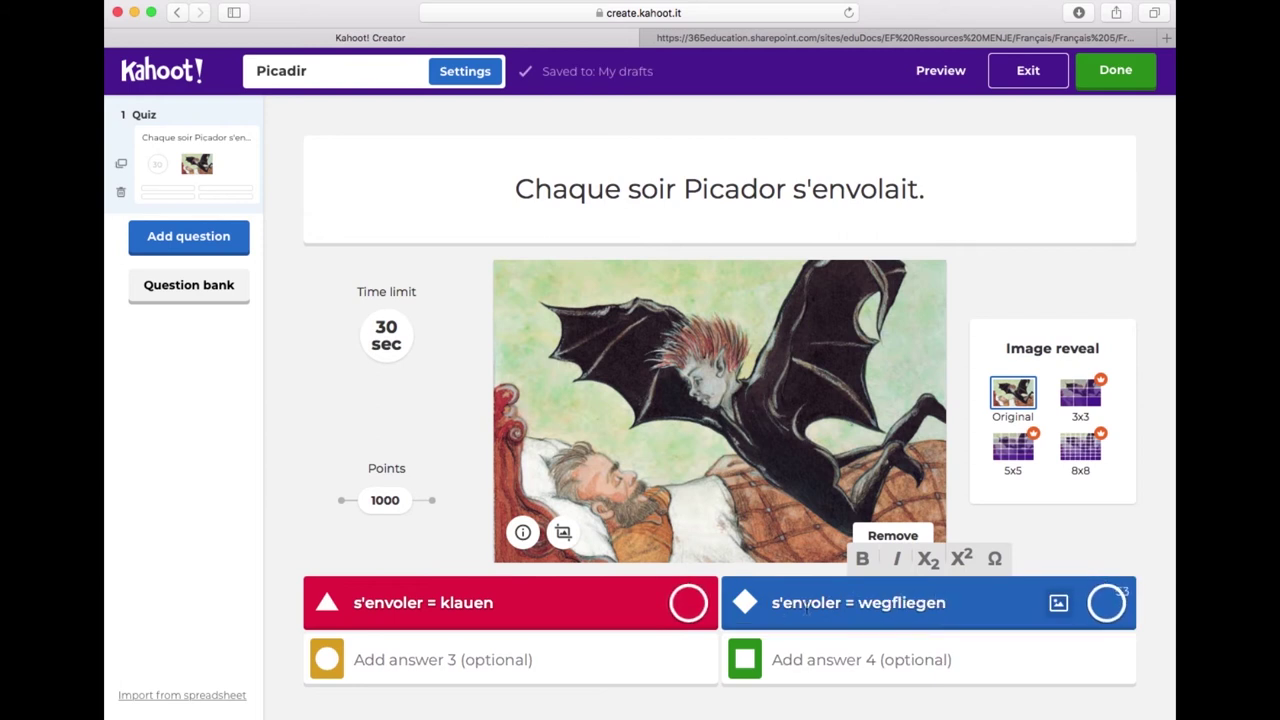
pyautogui.click(1106, 603)
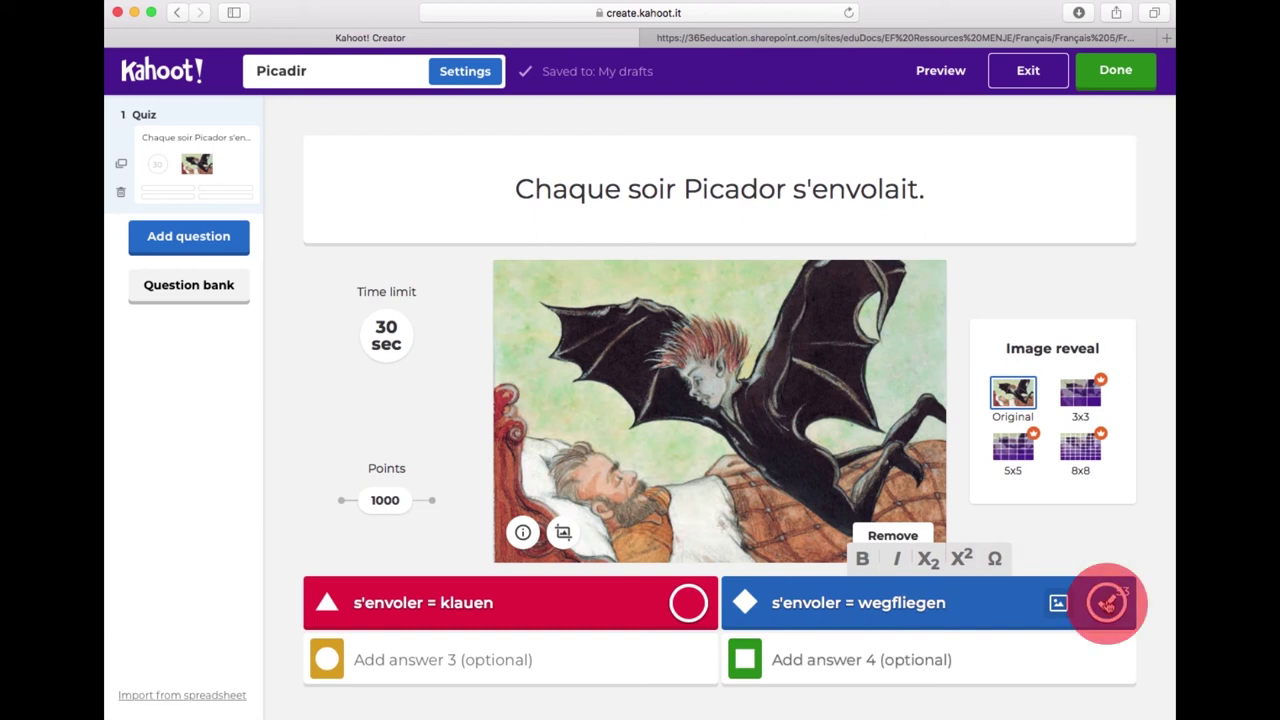
# Enter "s'envoler = sich ärgern" as answer 3 and "s'envoler = fluchen" as answer 4
pyautogui.click(610, 663)
pyautogui.write("s'envoler")
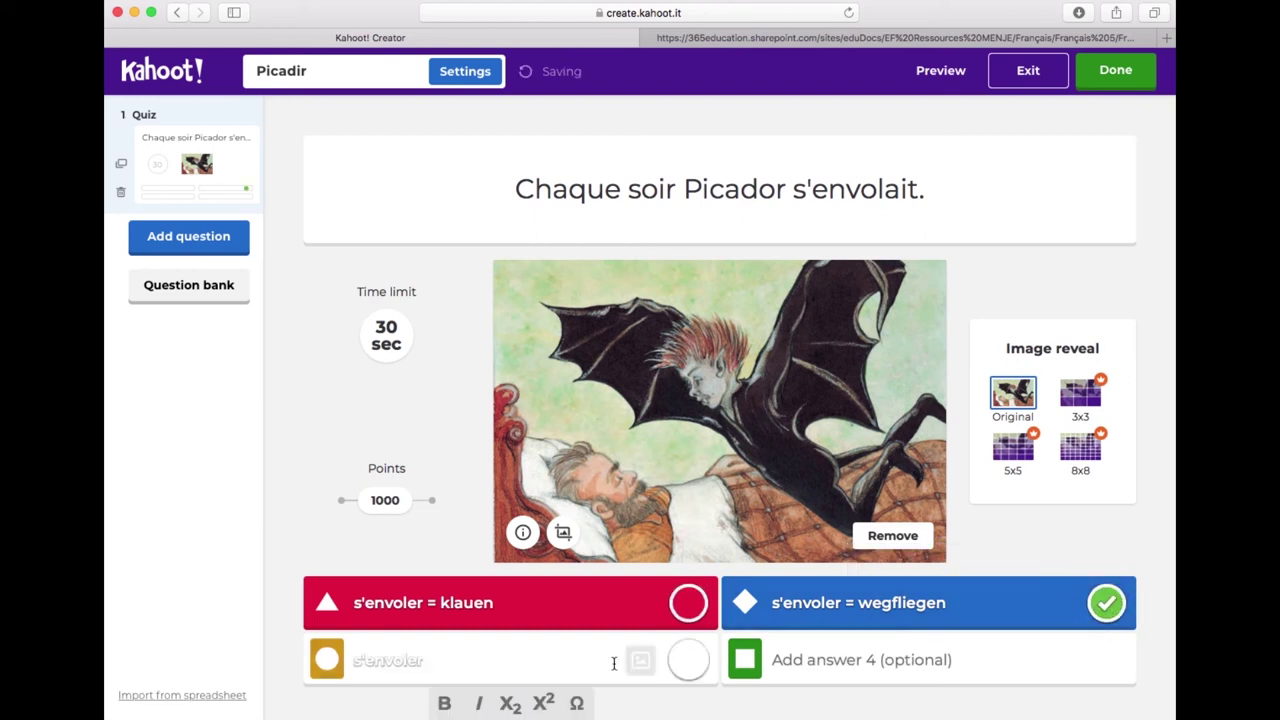
pyautogui.write('= sich ärgern')
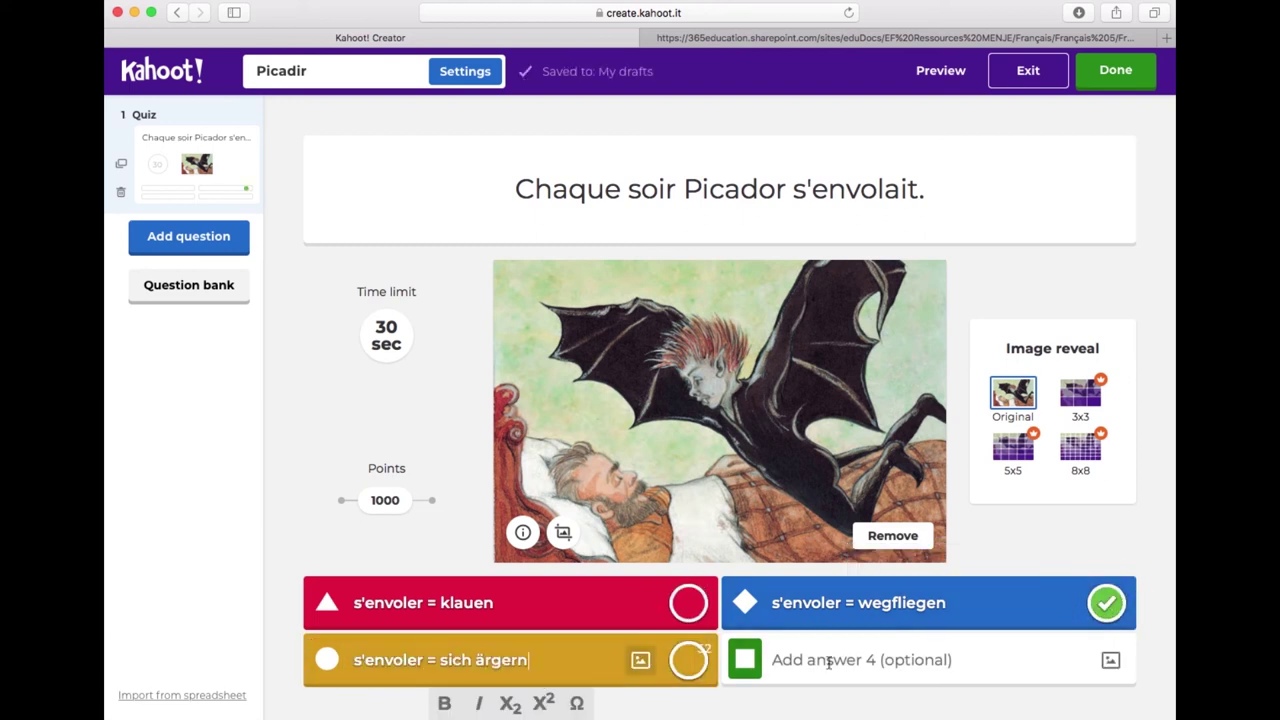
pyautogui.click(829, 663)
pyautogui.write("s'envoler")
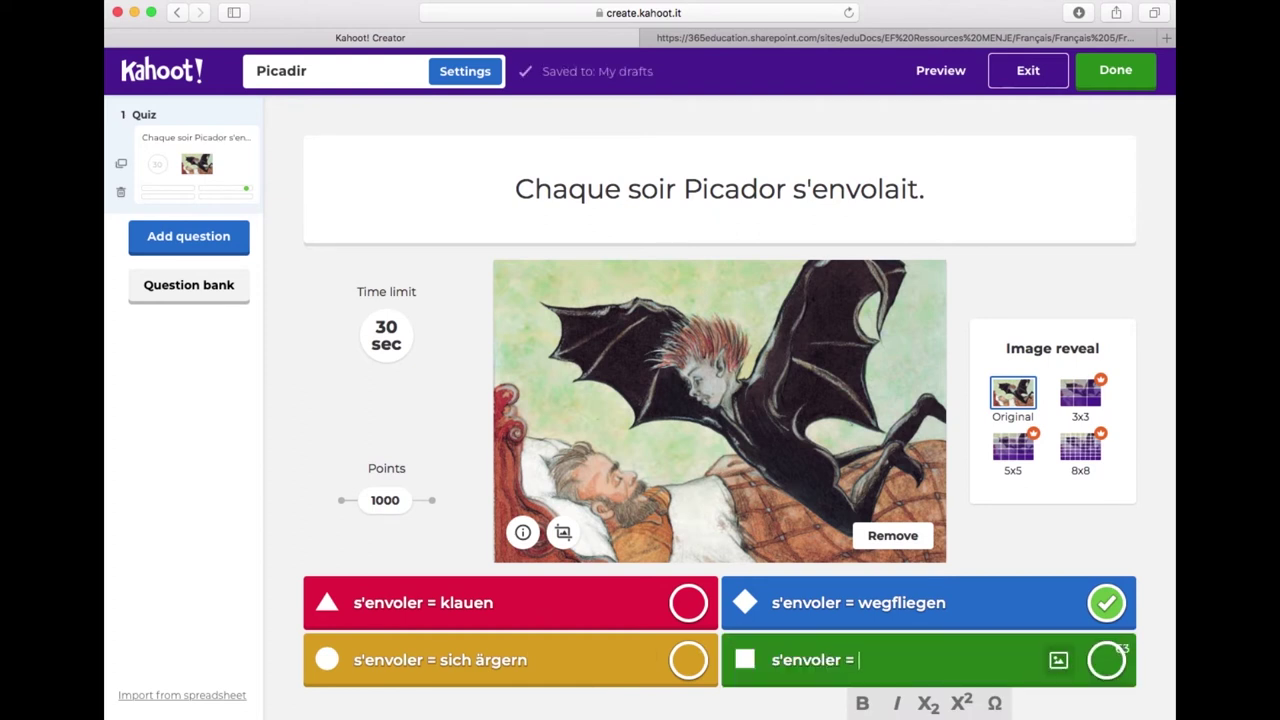
pyautogui.write('= fluchen')
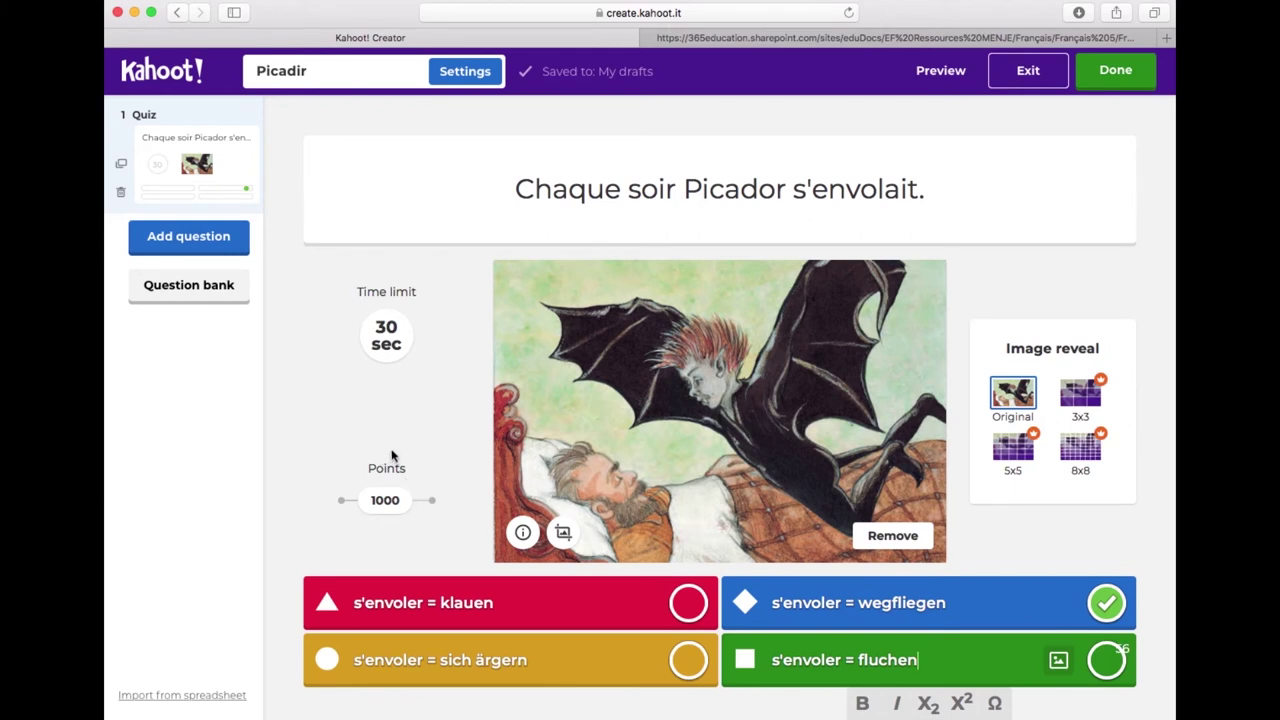
# Add a second question of type Quiz with the text "Pourquoi Picador était-il difficile?"
pyautogui.click(199, 241)
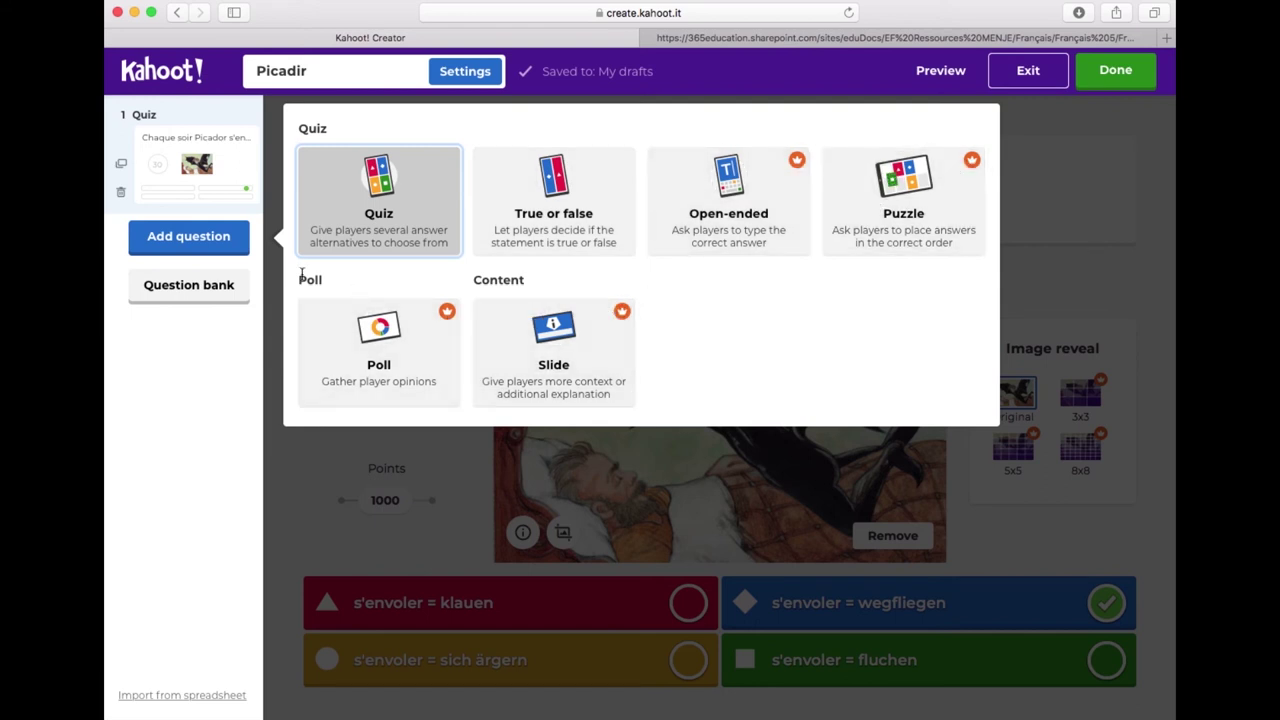
pyautogui.click(378, 197)
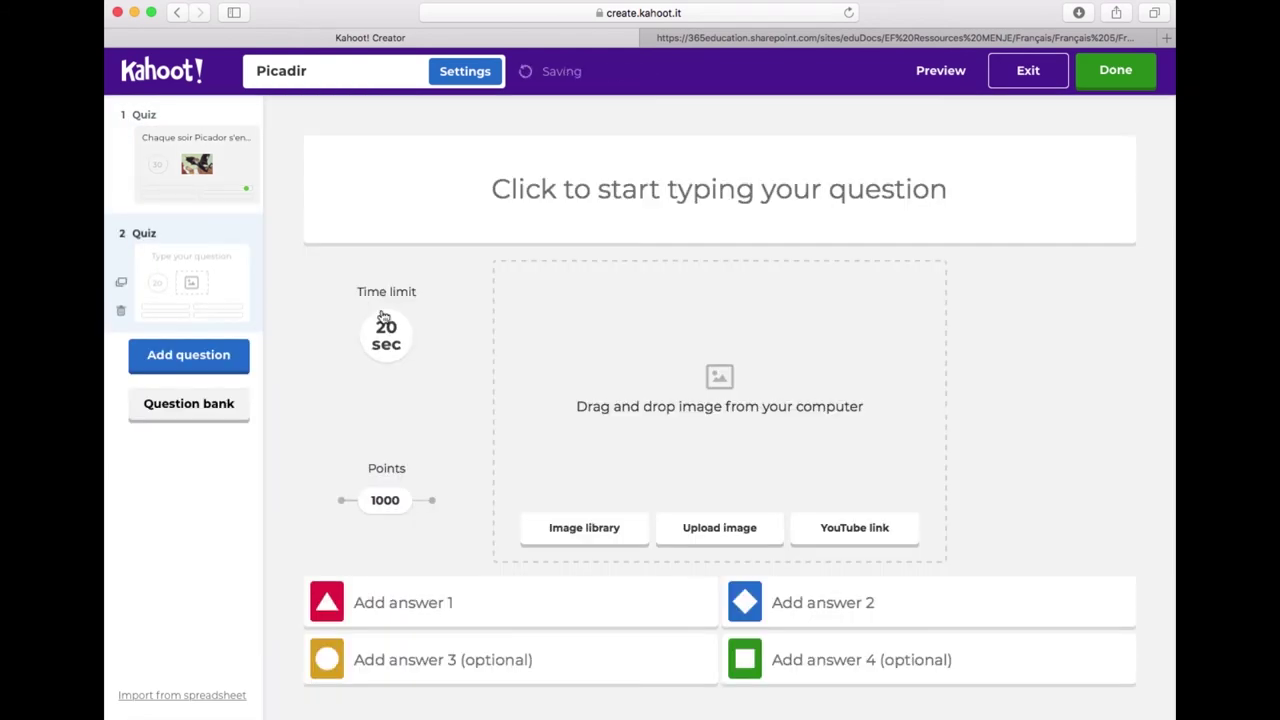
pyautogui.click(626, 212)
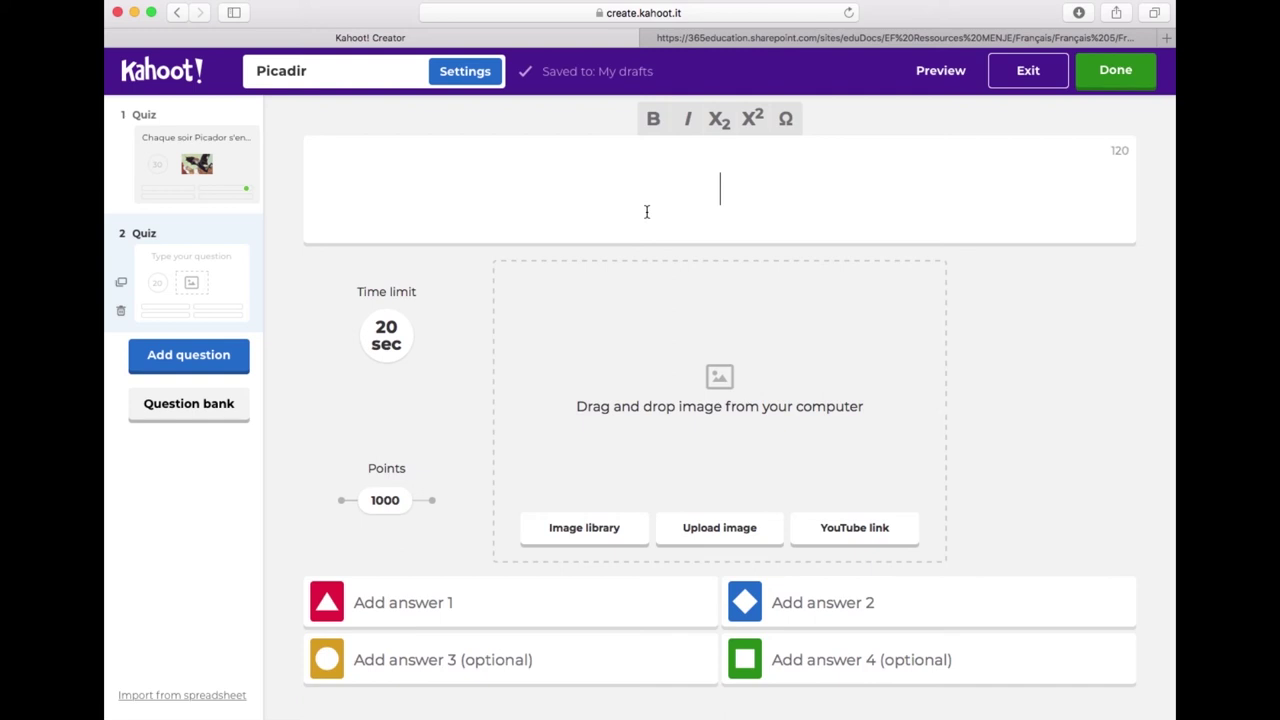
pyautogui.write('Pourquoi Picador était-il difficile?')
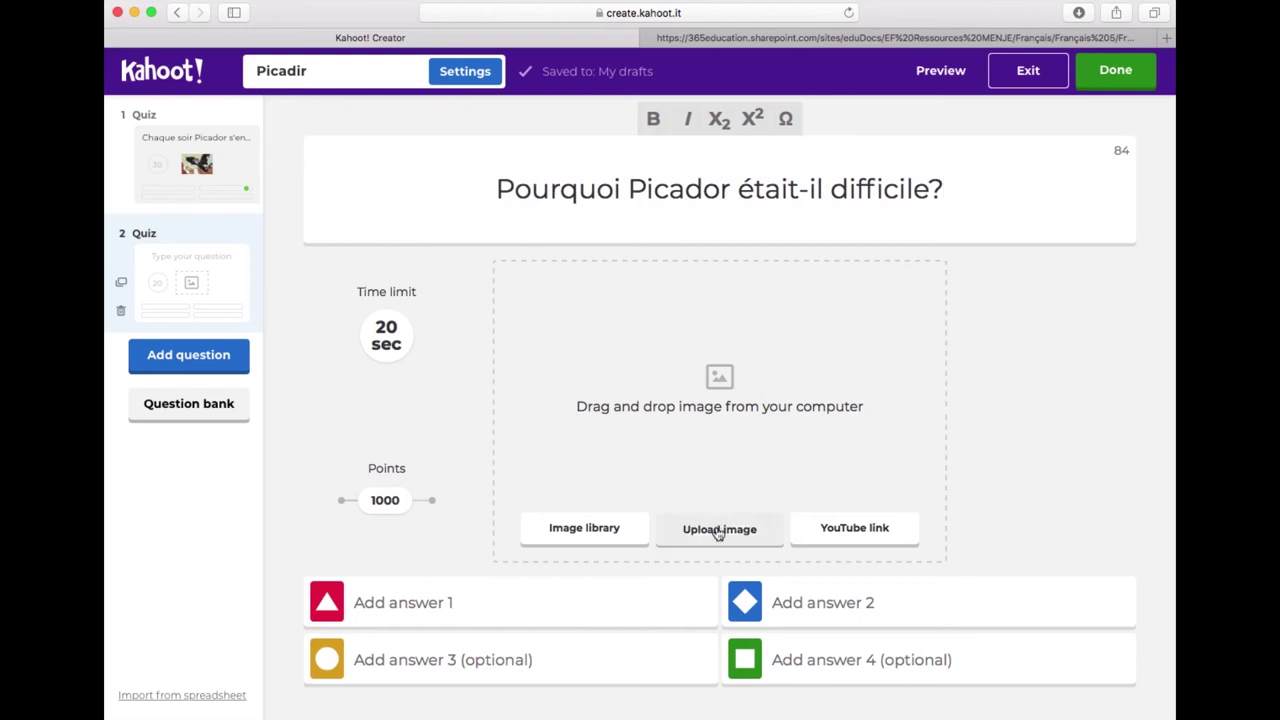
# Upload the dentist picture "Bildschirmfoto 2020-03-25 um 15.19.05" from the Schreibtisch folder to the second question
pyautogui.click(718, 531)
pyautogui.scroll(-3, 668, 165)
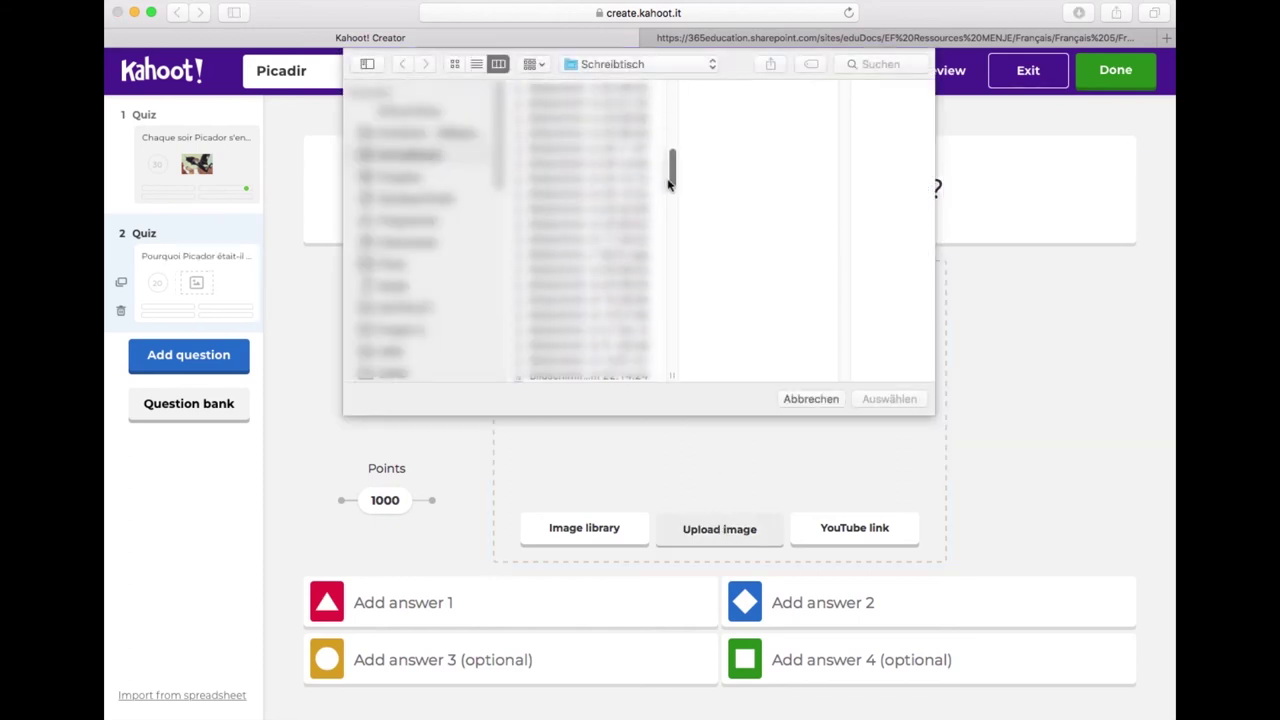
pyautogui.scroll(-2, 668, 183)
pyautogui.click(585, 234)
pyautogui.click(585, 217)
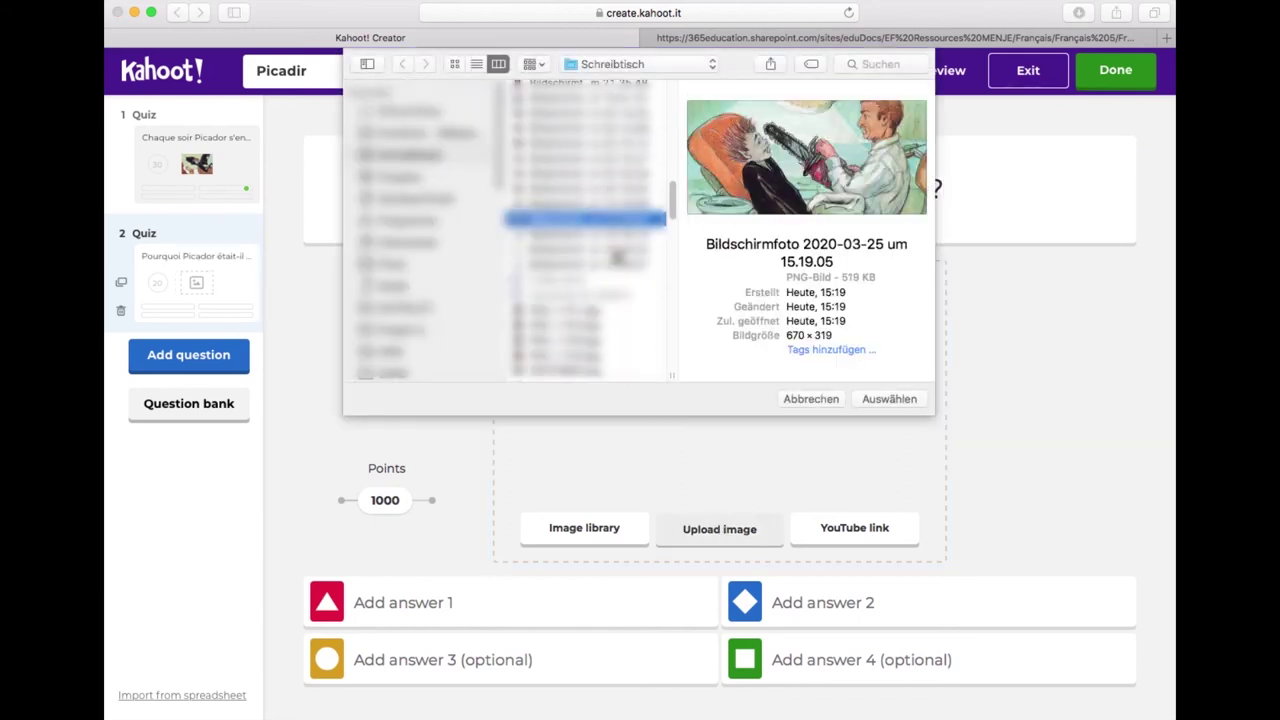
pyautogui.click(877, 399)
# Enter "Il aimait les hommes avec barbe." as answer 1 of the second question and mark it as correct
pyautogui.click(450, 603)
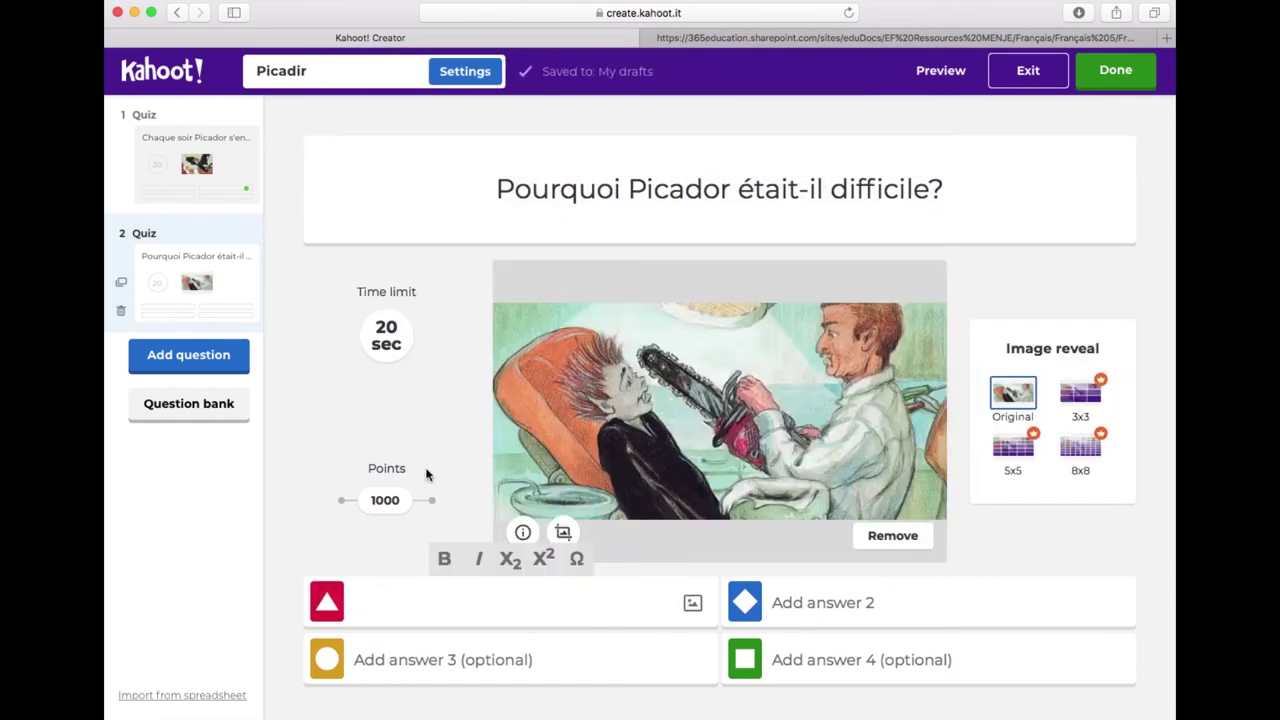
pyautogui.write('Il aimai')
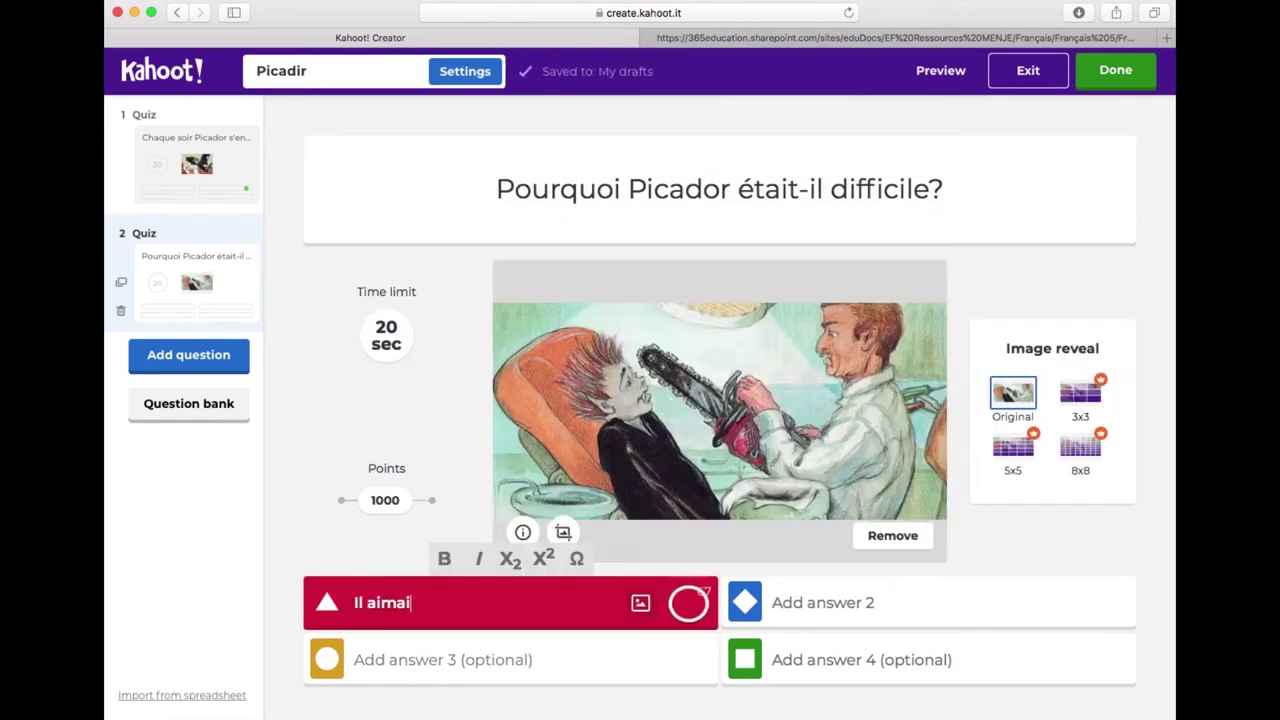
pyautogui.write('t les hommes avec barbe.')
pyautogui.click(688, 602)
# Enter "Il adorait les femmes avec bijoux" as answer 2 of the second question
pyautogui.click(848, 602)
pyautogui.write('Il adora')
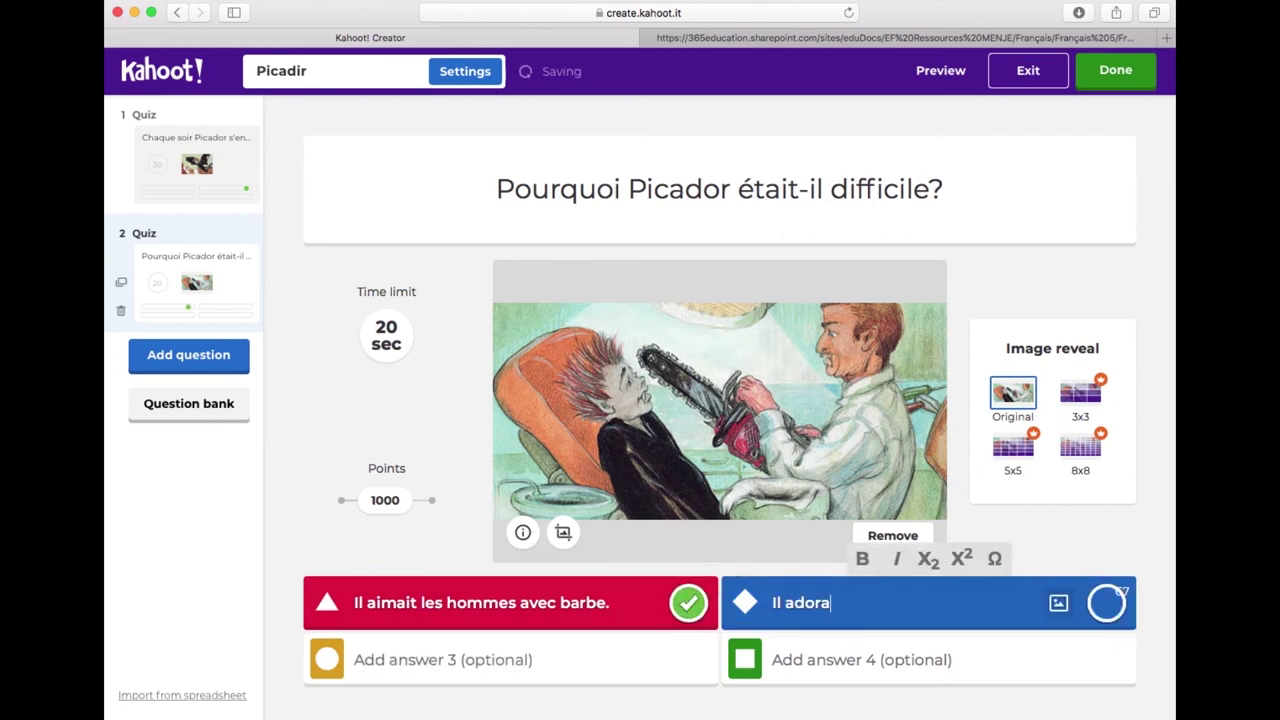
pyautogui.write('it les femmes avec bijoux')
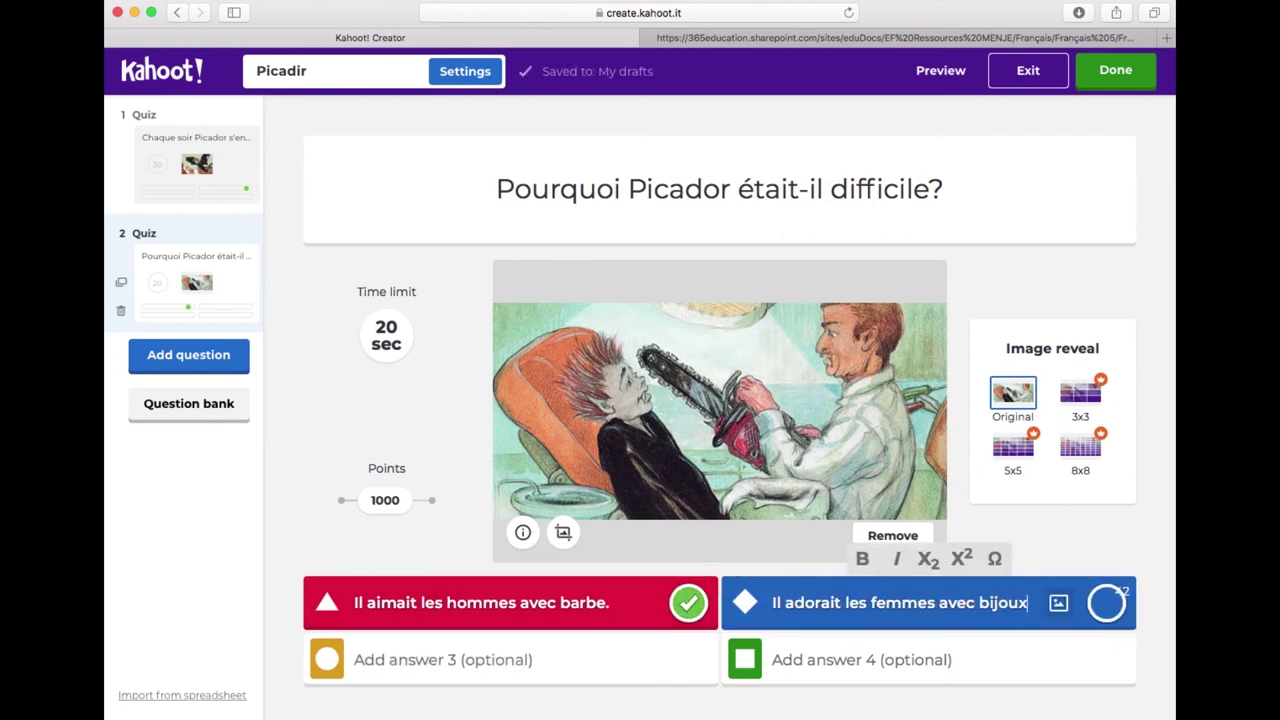
# Enter "Il n'aimait pas les gens gentils" as answer 3 and "Il détestait les chats" as answer 4
pyautogui.click(634, 655)
pyautogui.write("Il n'aimait pas les gens gentils")
pyautogui.press('Tab')
pyautogui.write('Il détestait les chats')
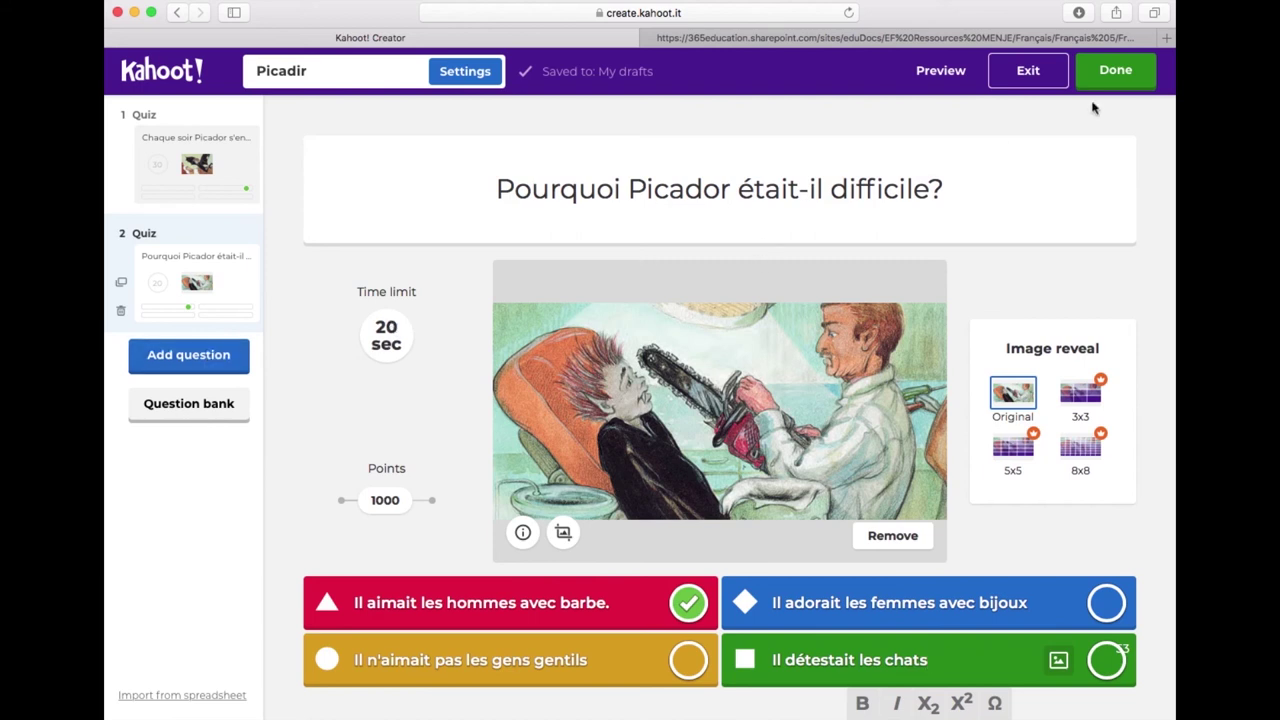
# Finish editing the Picadir kahoot and exit the creator to the home page
pyautogui.click(1122, 73)
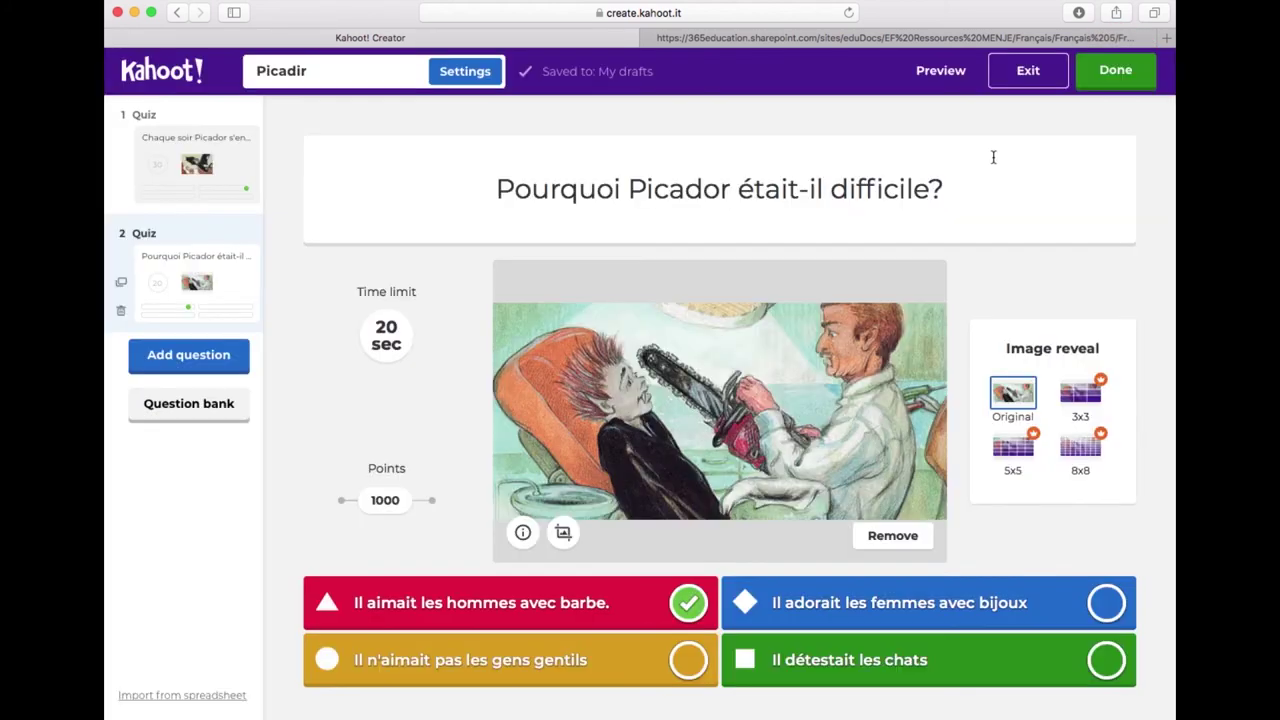
pyautogui.click(1030, 72)
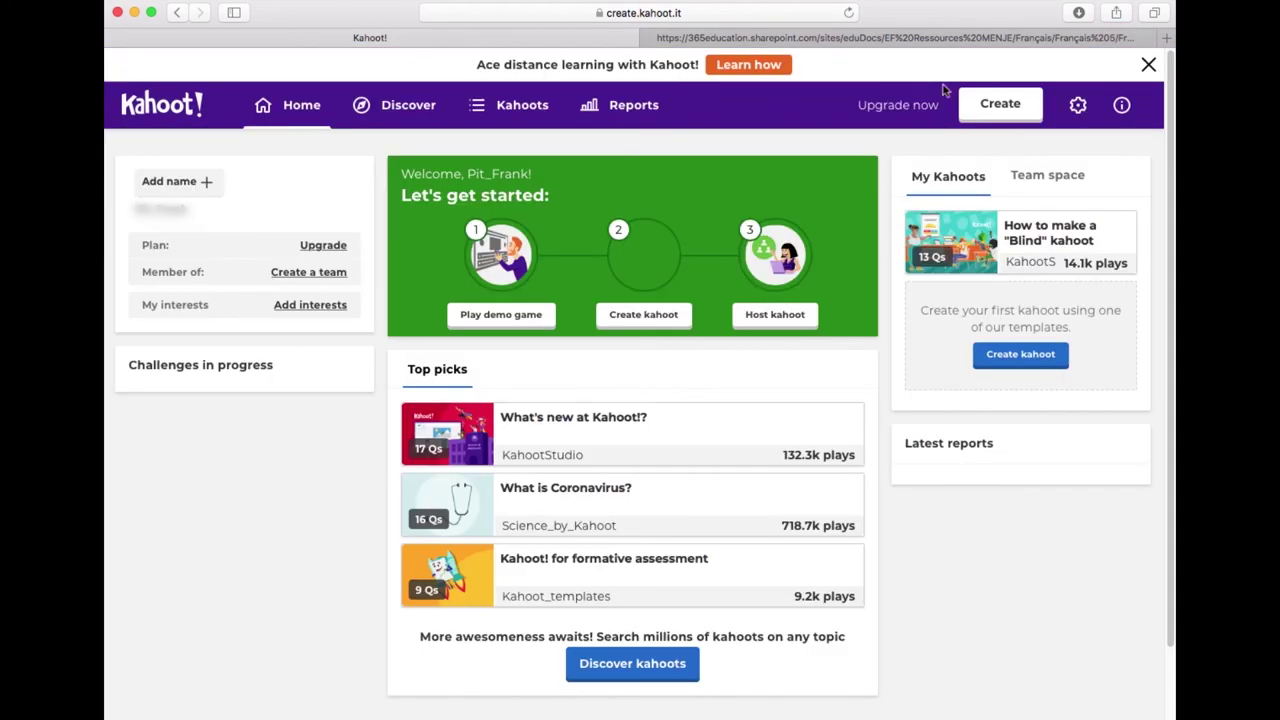